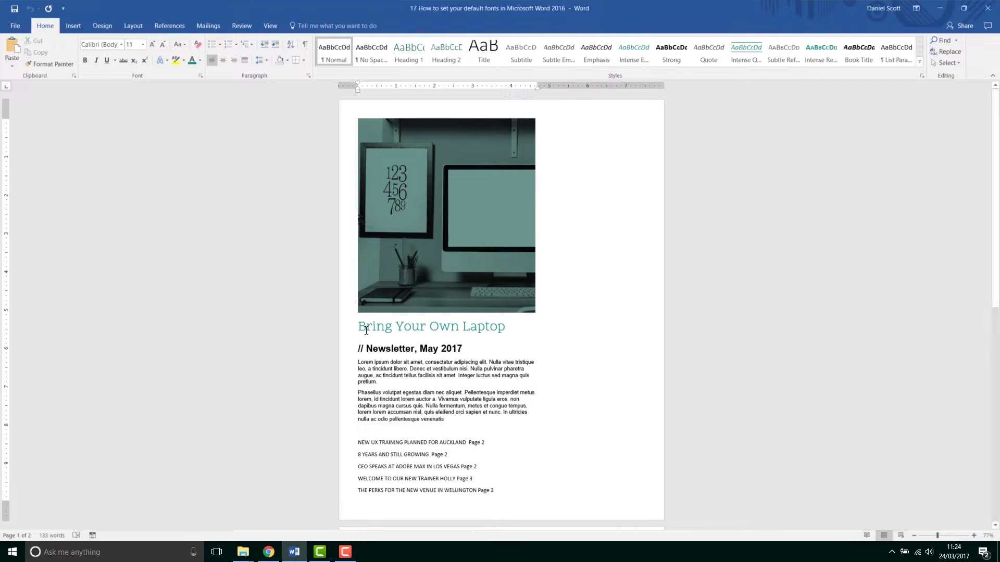
# Check that the Bring Your Own Laptop heading is set in Scope One 26
pyautogui.moveTo(367, 329); pyautogui.dragTo(510, 335)
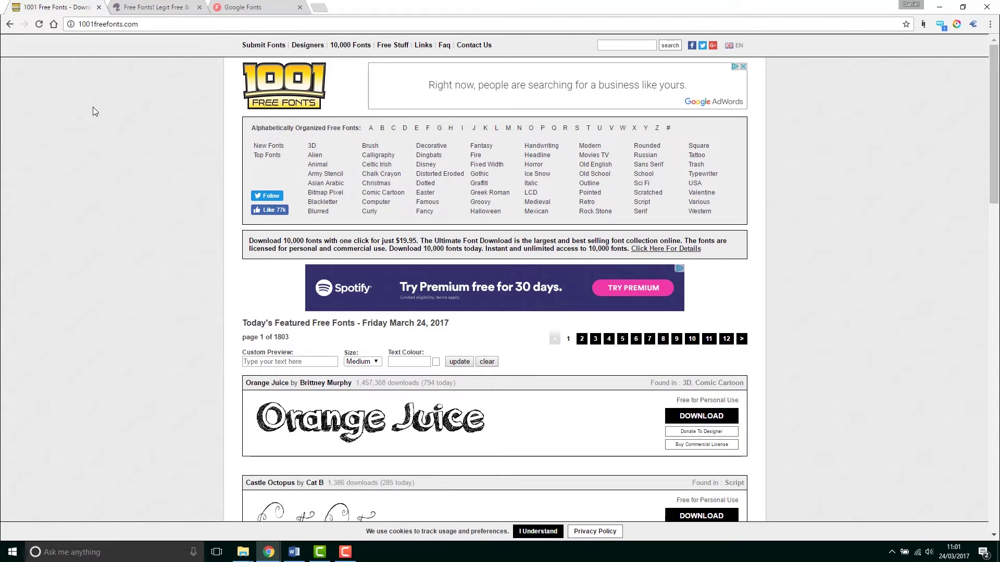
# Open myfonts.com in a new browser tab
pyautogui.hotkey('ctrl', 't')
pyautogui.write('myfonts.com')
pyautogui.press('Return')
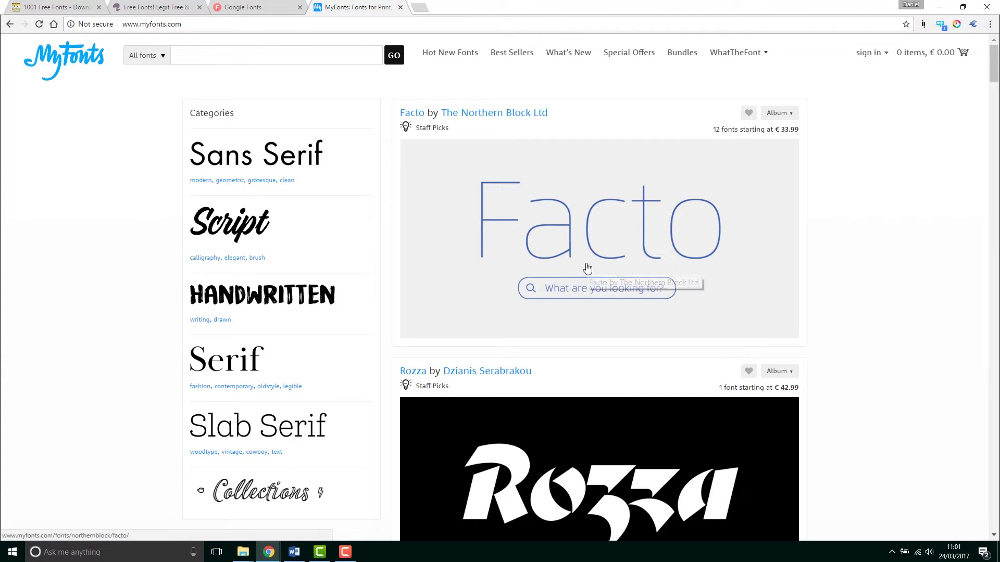
# Browse the best-selling Script fonts, led by Bourton and Blooms
pyautogui.click(239, 233)
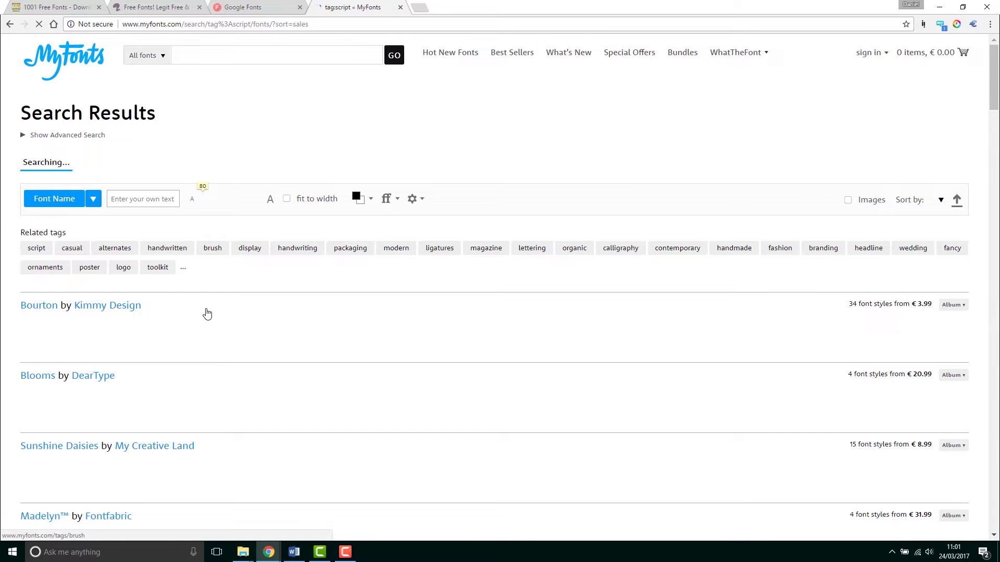
pyautogui.scroll(-3, 211, 313)
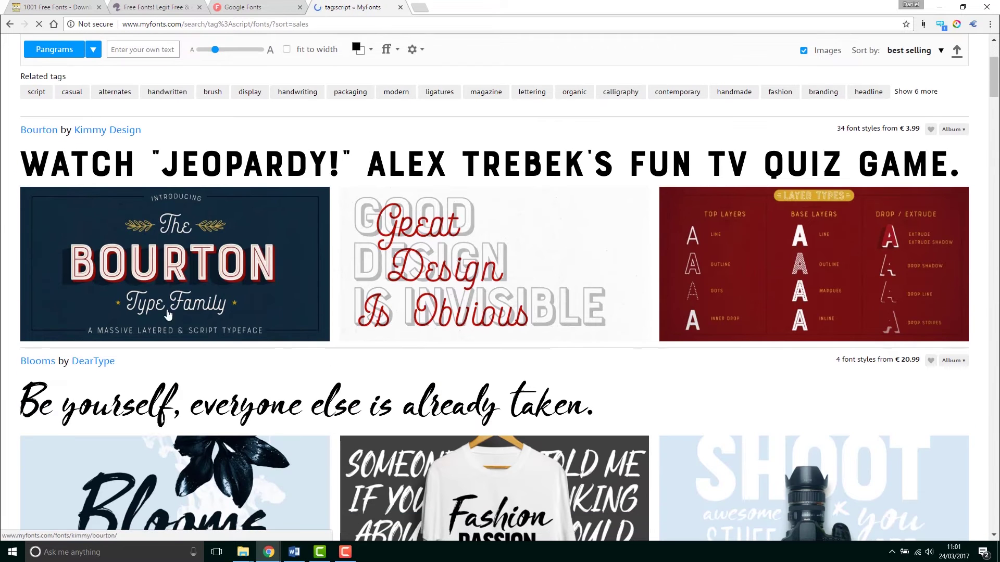
pyautogui.scroll(-4, 531, 390)
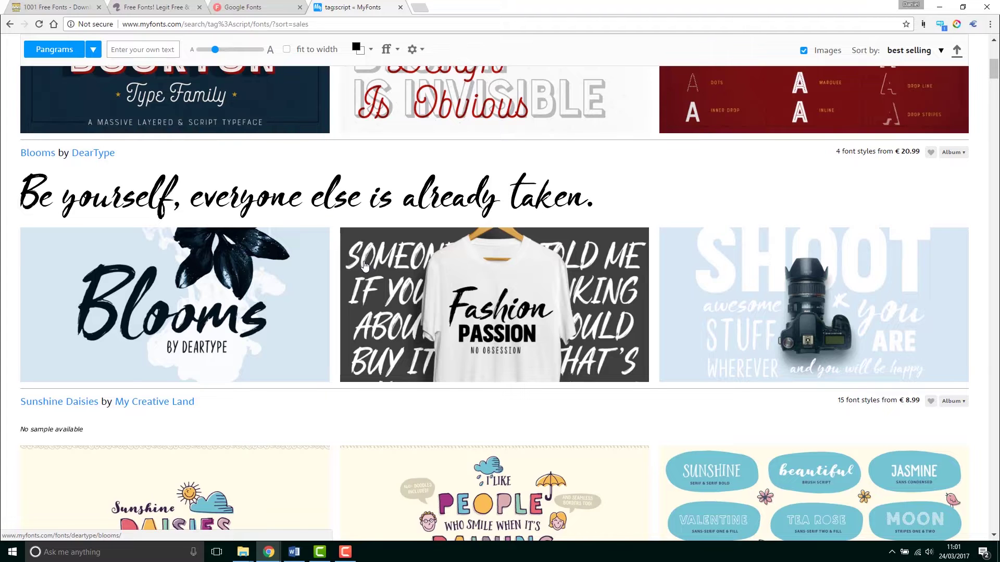
pyautogui.scroll(-1, 364, 267)
pyautogui.scroll(8, 360, 273)
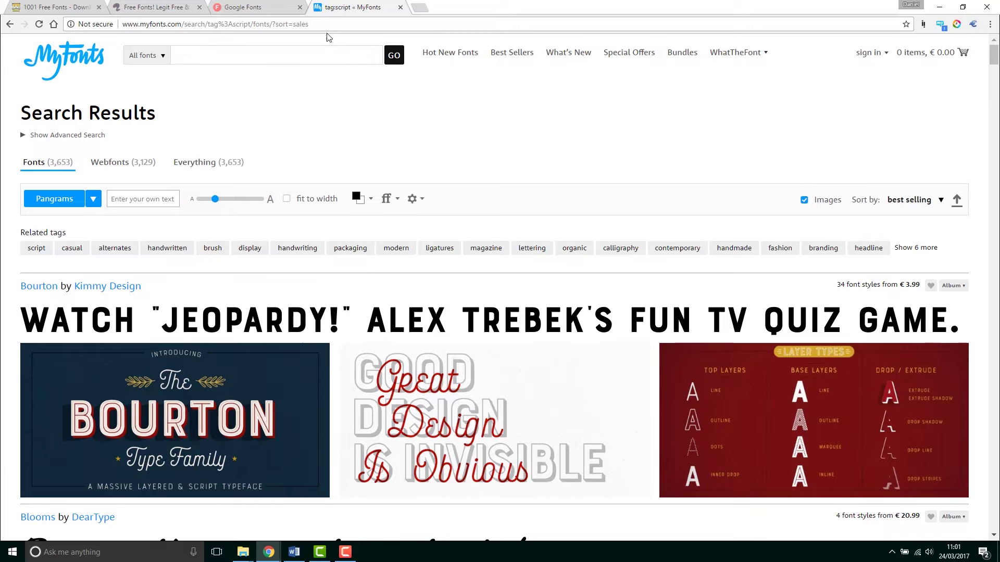
# Look over the featured fonts on 1001 Free Fonts, then move on to Font Squirrel
pyautogui.click(71, 10)
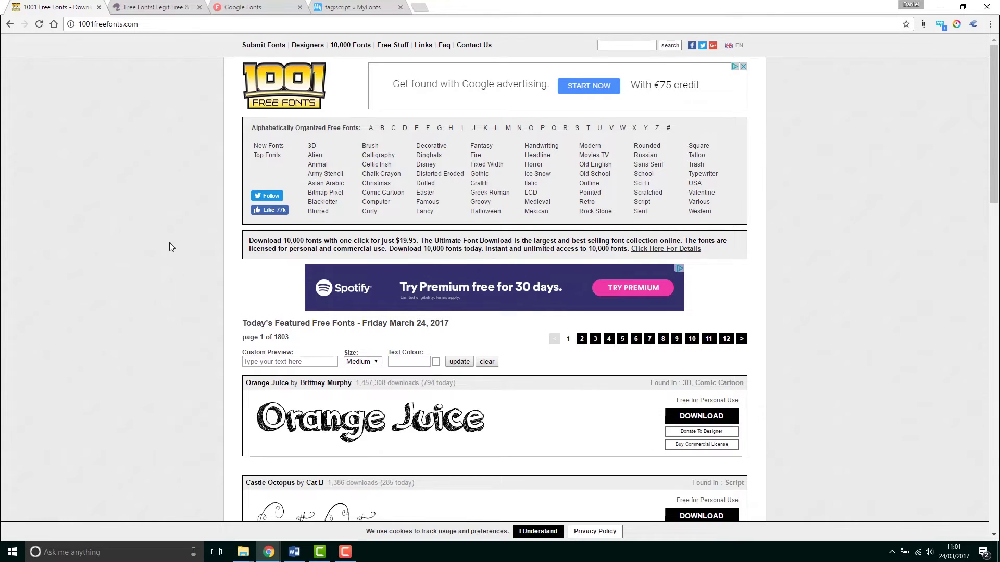
pyautogui.scroll(-10, 173, 247)
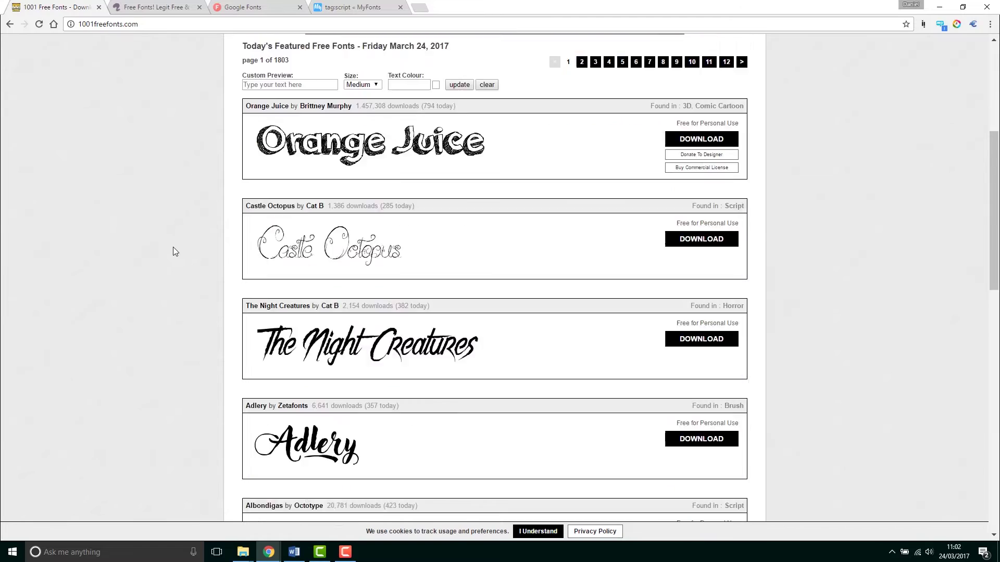
pyautogui.scroll(12, 173, 248)
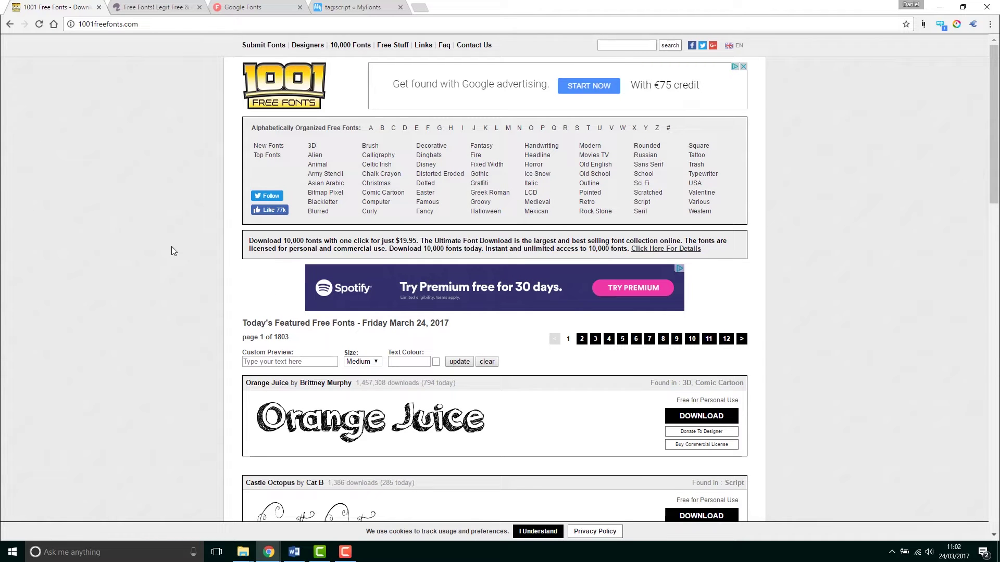
pyautogui.click(148, 11)
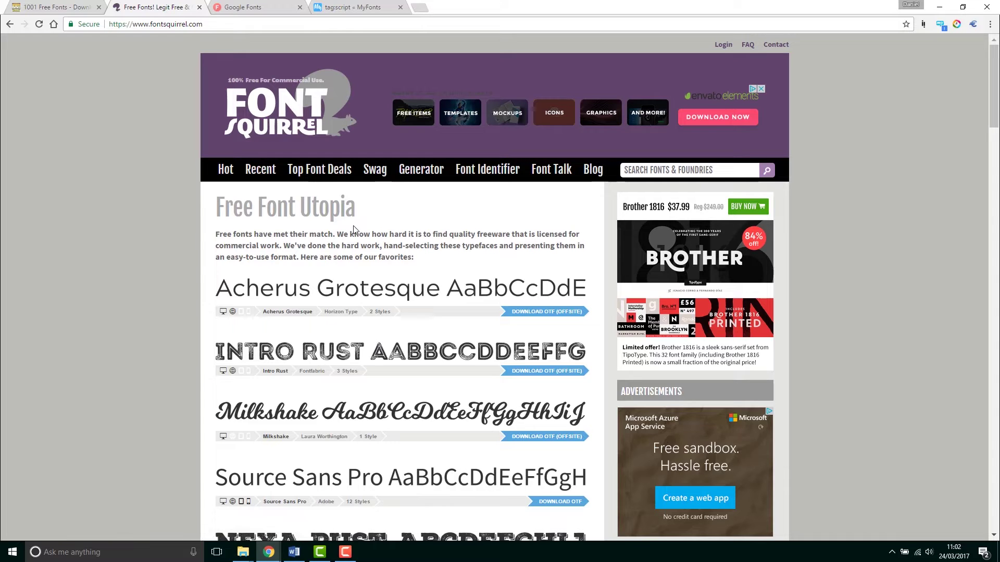
# Preview 'Bring Your Own Laptop' in Fira Sans Condensed and 'Bring' in Jim Nightshade on Google Fonts
pyautogui.click(255, 10)
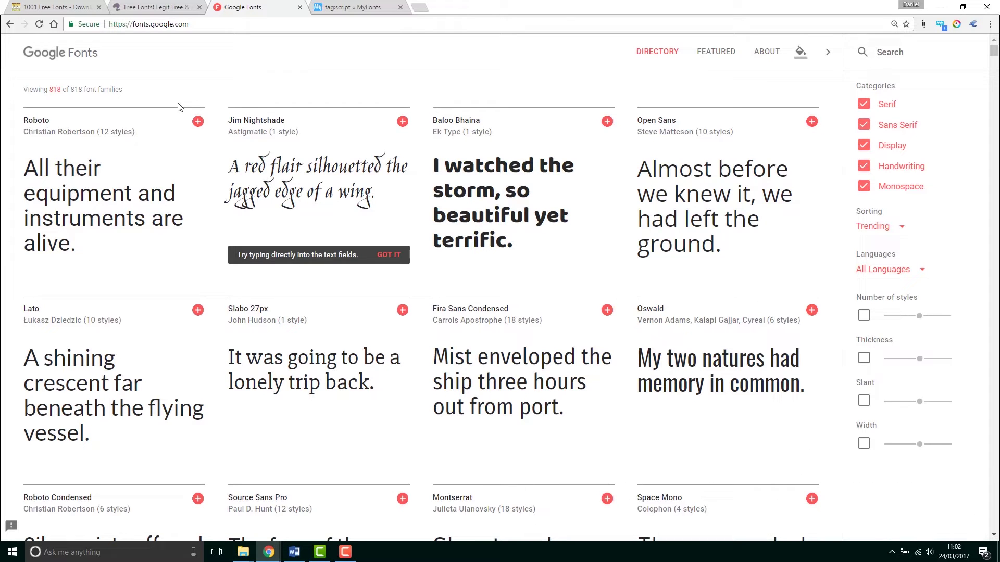
pyautogui.moveTo(332, 179)
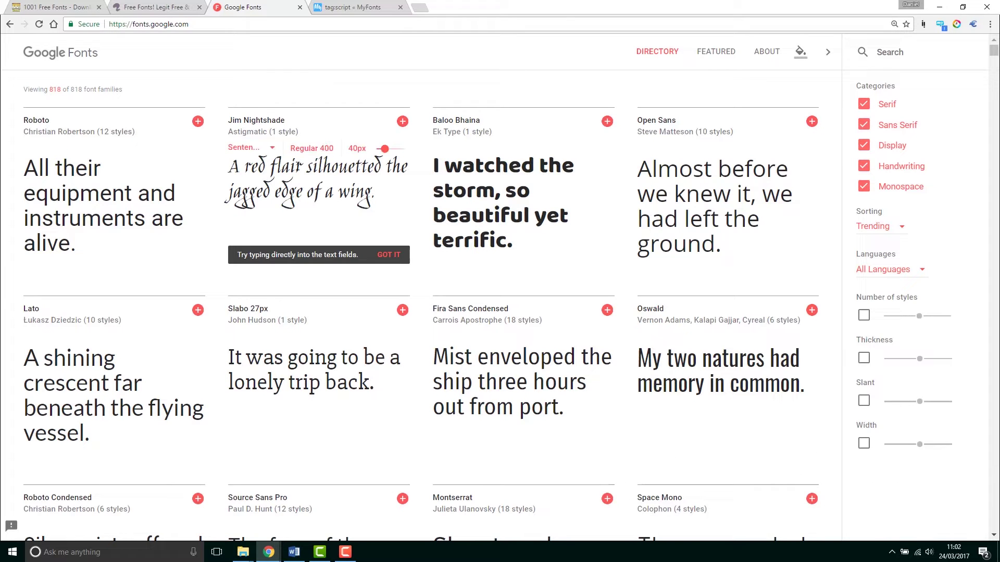
pyautogui.moveTo(498, 176)
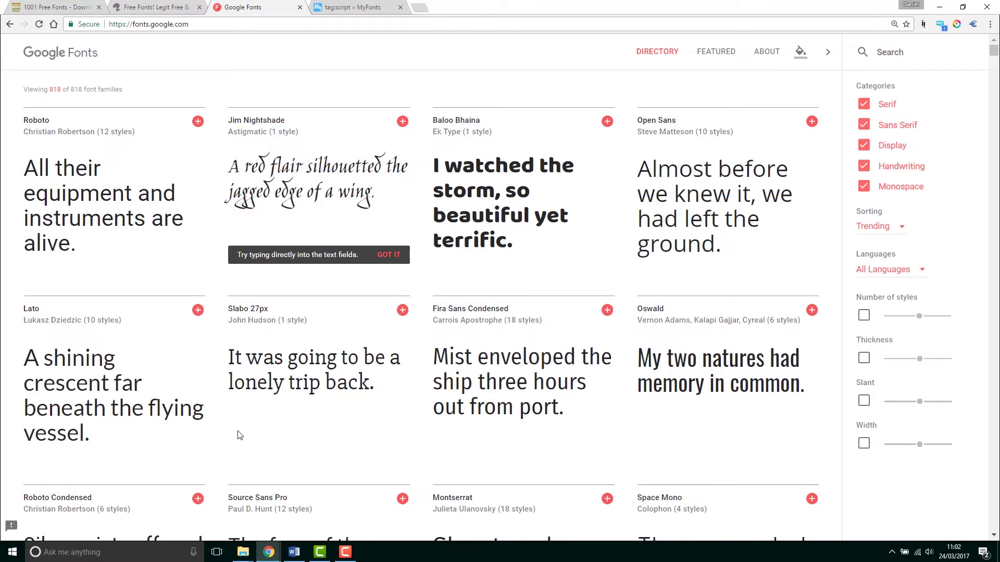
pyautogui.scroll(-3, 239, 435)
pyautogui.scroll(-2, 176, 418)
pyautogui.scroll(5, 199, 414)
pyautogui.tripleClick(503, 358)
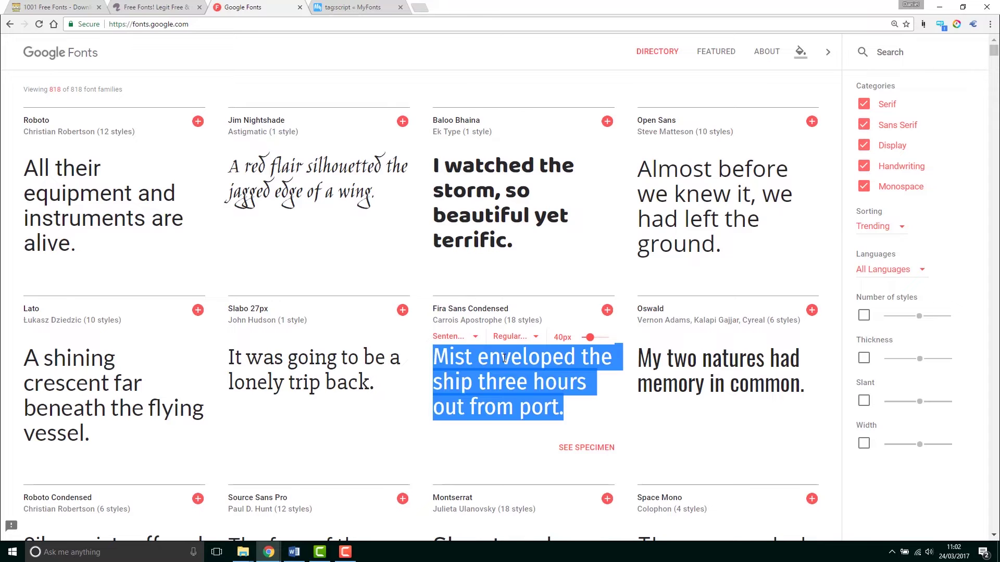
pyautogui.write('Bring Your Onw')
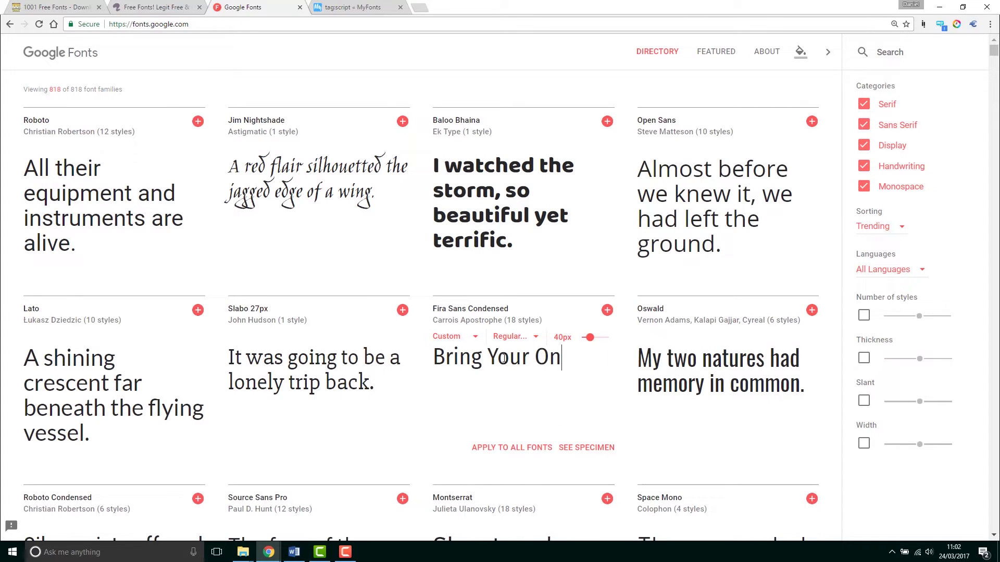
pyautogui.press('BackSpace')
pyautogui.press('BackSpace')
pyautogui.write('wn Laptop')
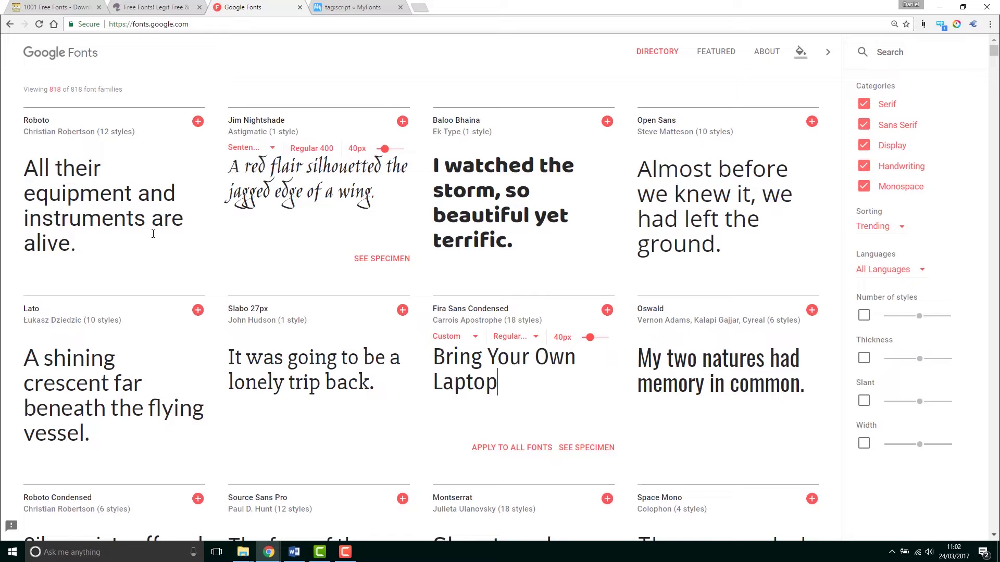
pyautogui.tripleClick(333, 189)
pyautogui.write('Bring')
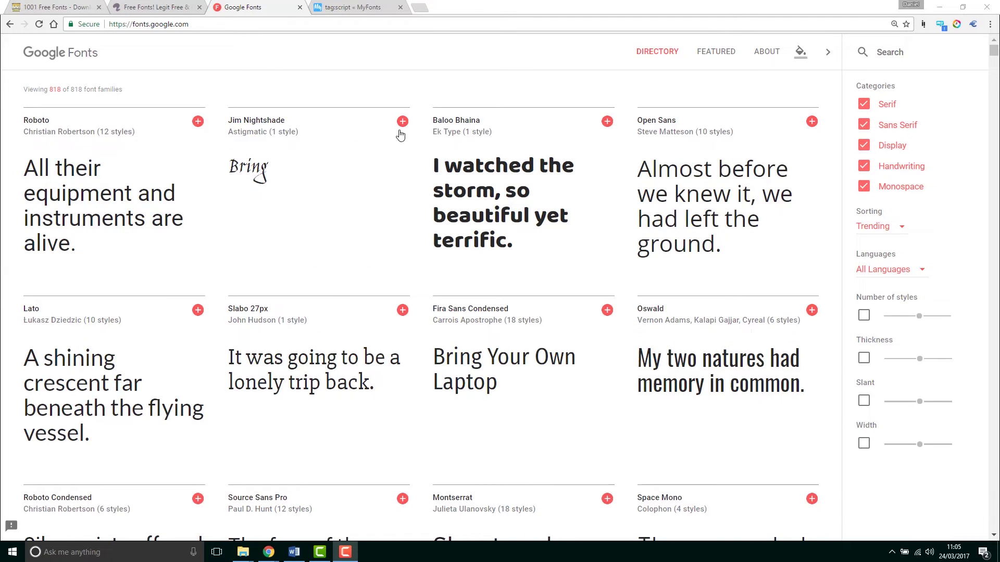
# Search Google Fonts for 'scope' and add Scope One to the selection
pyautogui.click(885, 50)
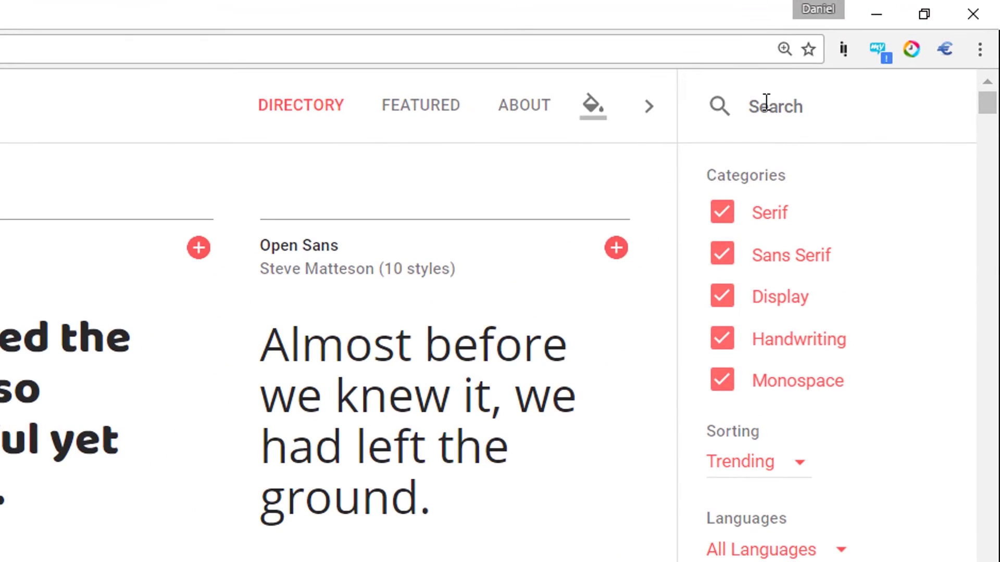
pyautogui.write('scope')
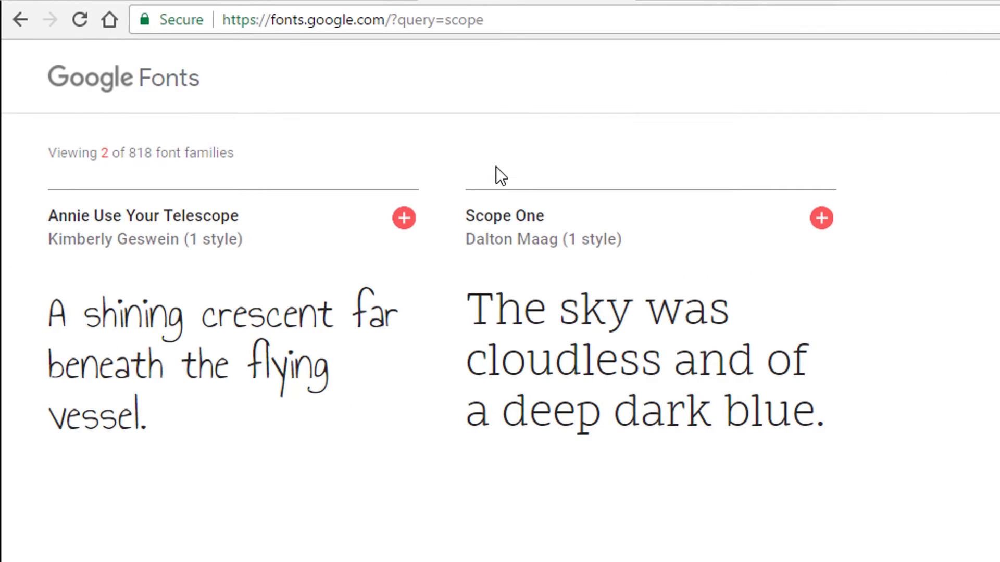
pyautogui.click(509, 215)
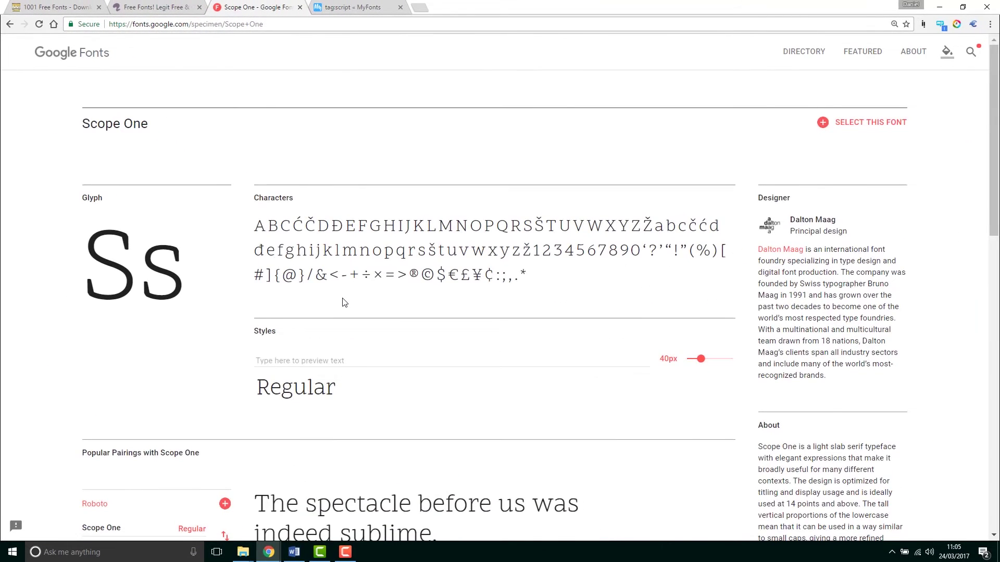
pyautogui.scroll(-6, 342, 302)
pyautogui.scroll(6, 341, 304)
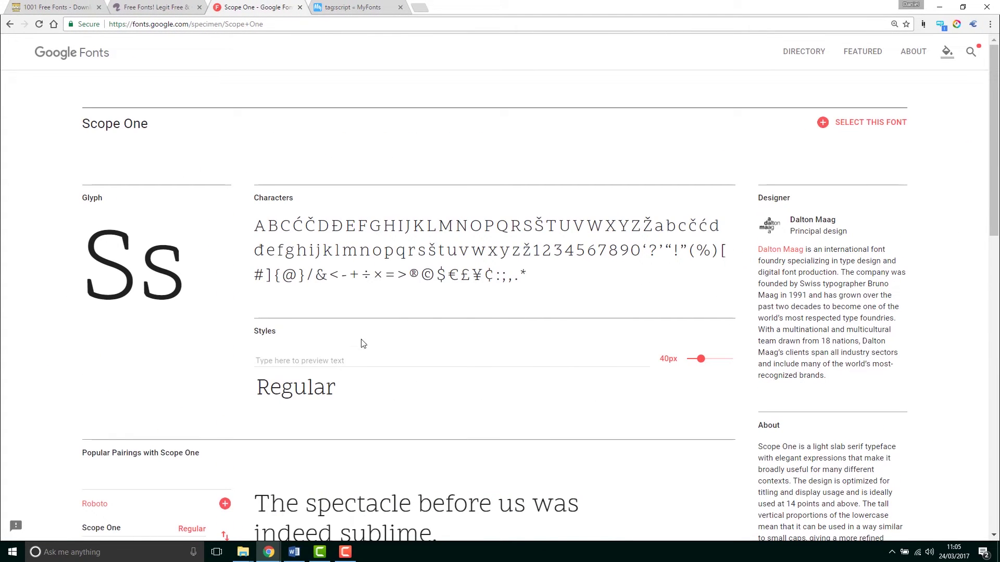
pyautogui.click(884, 127)
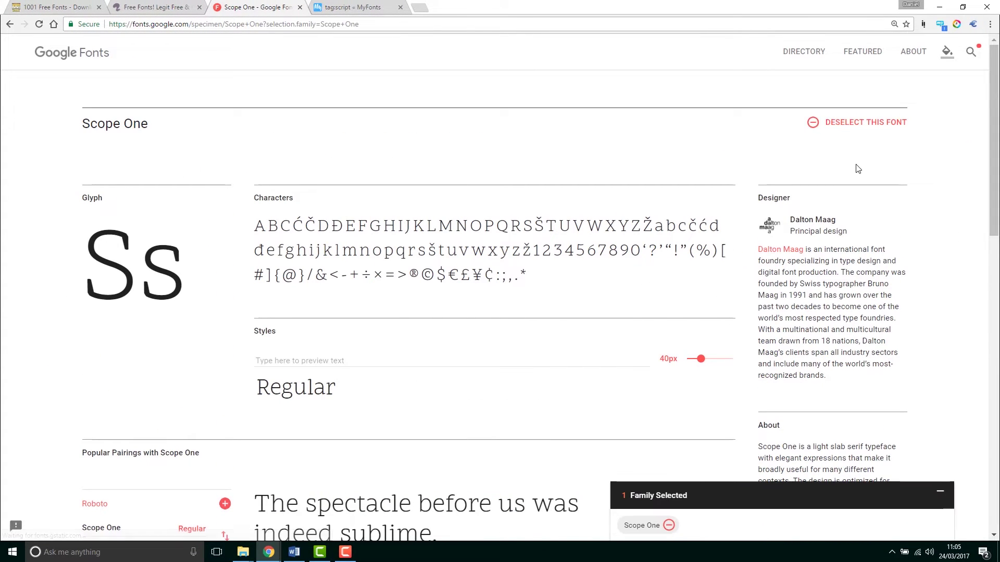
# Keep Scope One as the only selected family and expand the drawer showing its embed code
pyautogui.click(9, 24)
pyautogui.moveTo(382, 143)
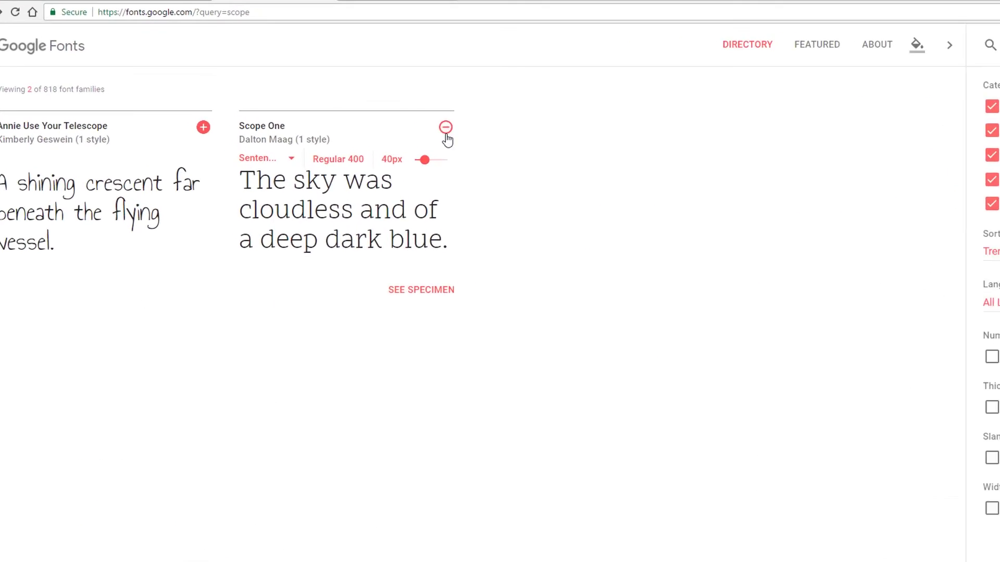
pyautogui.click(457, 129)
pyautogui.click(457, 129)
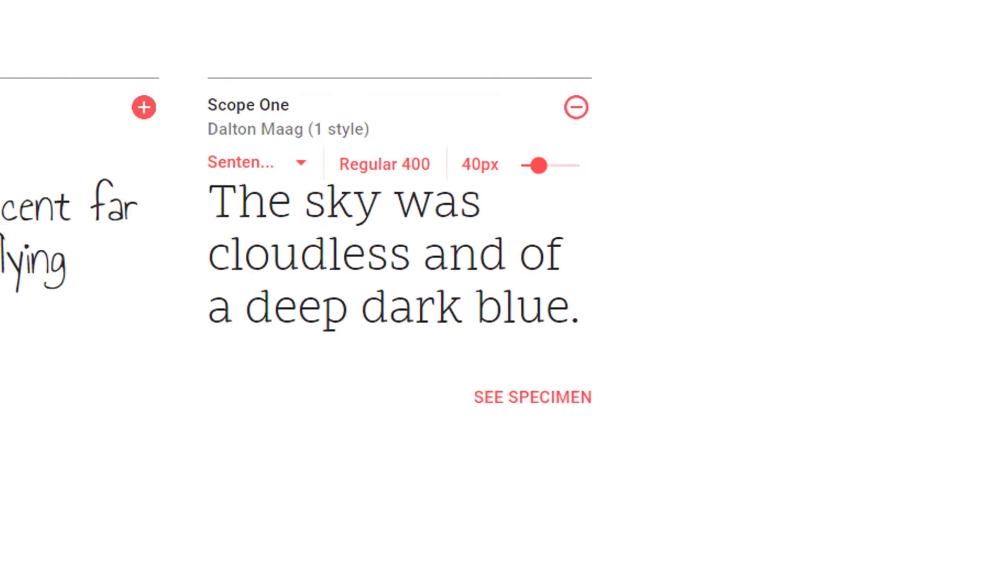
pyautogui.click(335, 522)
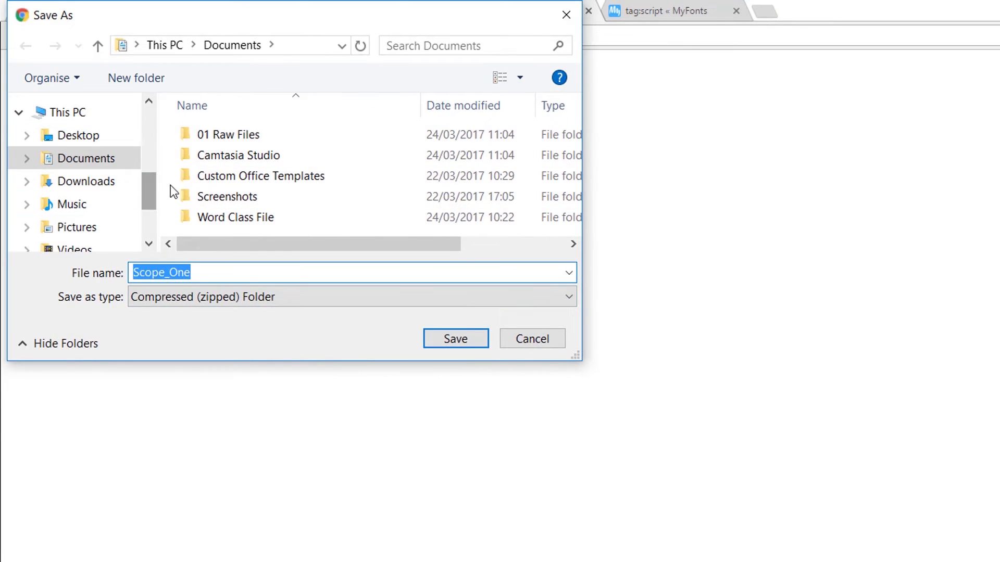
# Save the Scope_One zip to Desktop's 02 Newsletter folder and open ScopeOne-Regular for preview
pyautogui.click(78, 135)
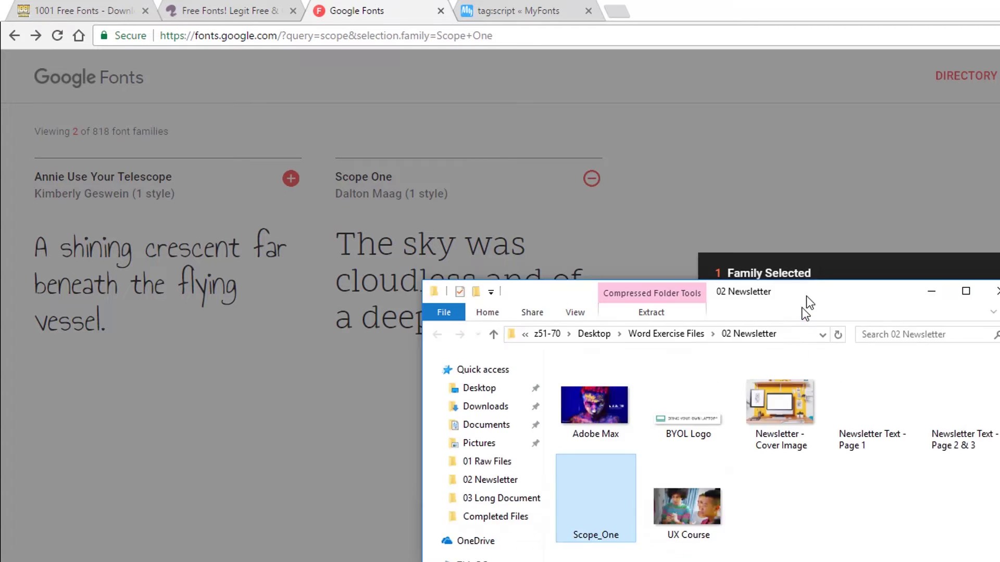
pyautogui.moveTo(808, 272); pyautogui.dragTo(771, 114)
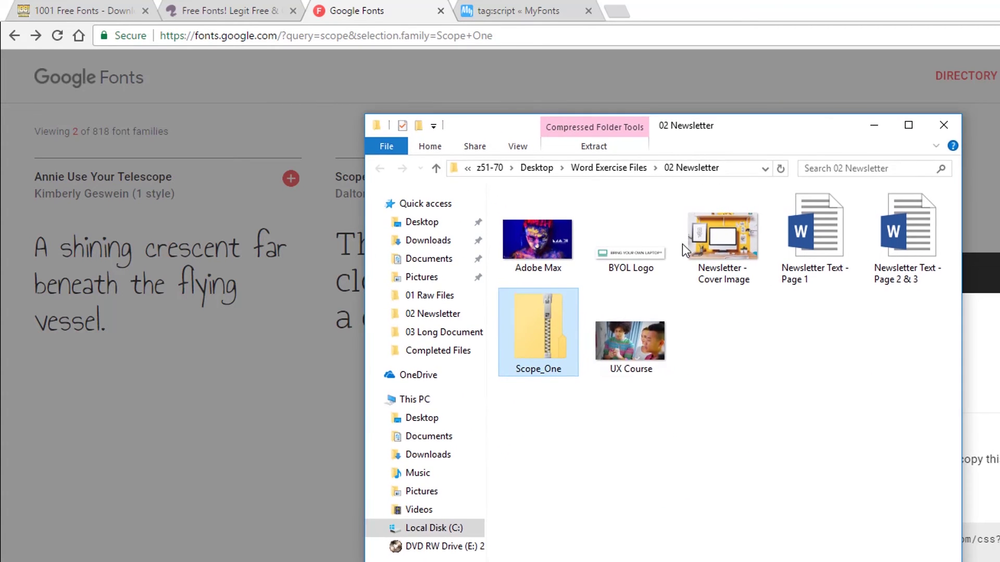
pyautogui.doubleClick(536, 340)
pyautogui.doubleClick(553, 231)
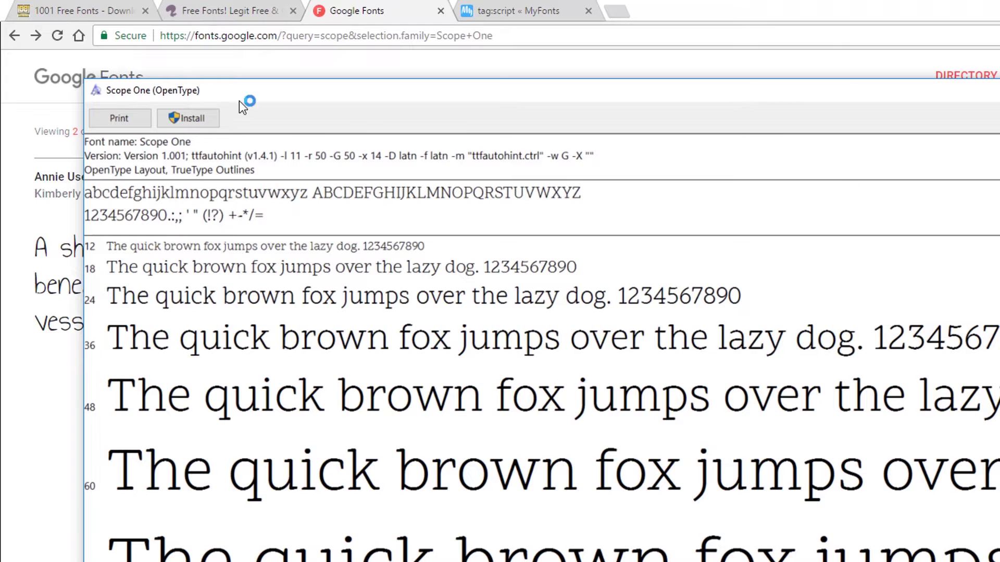
# Install Scope One, replacing the existing copy, and close the font preview
pyautogui.click(189, 116)
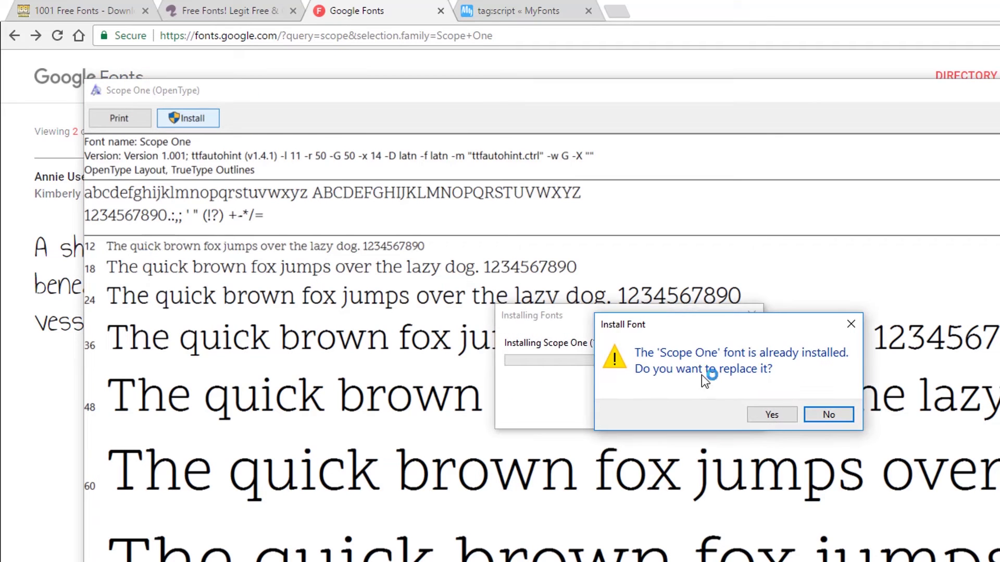
pyautogui.click(771, 415)
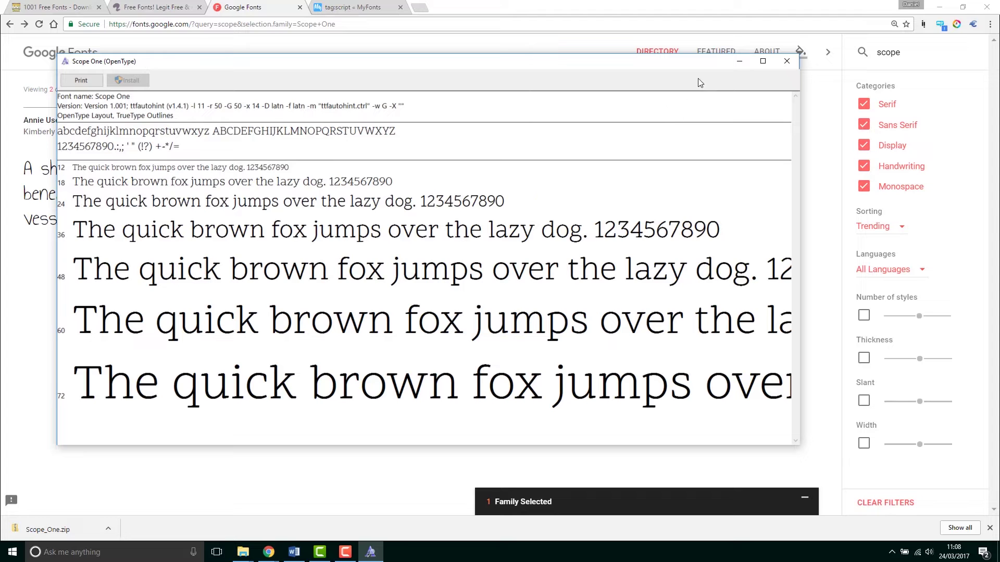
pyautogui.moveTo(676, 56); pyautogui.dragTo(719, 44)
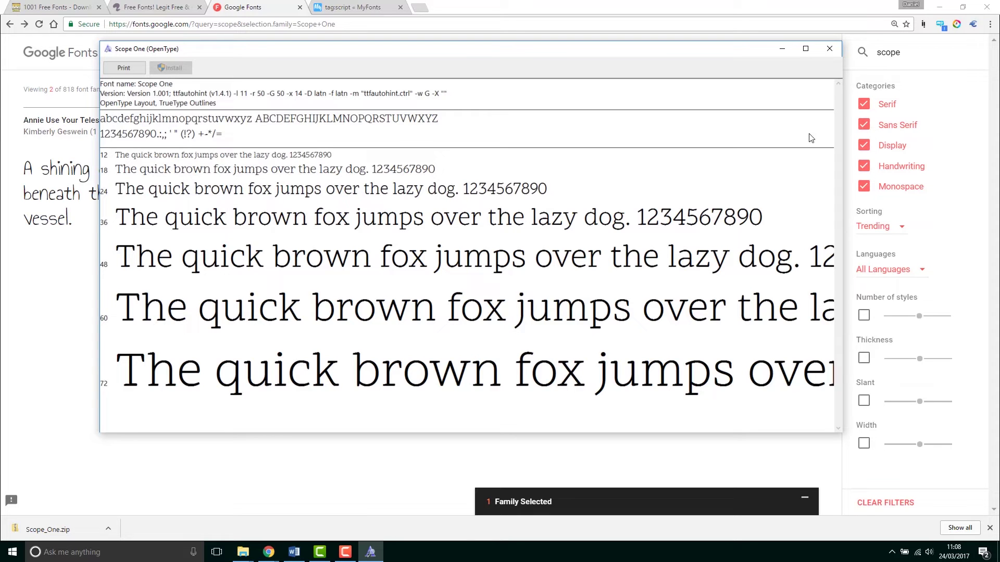
pyautogui.click(829, 48)
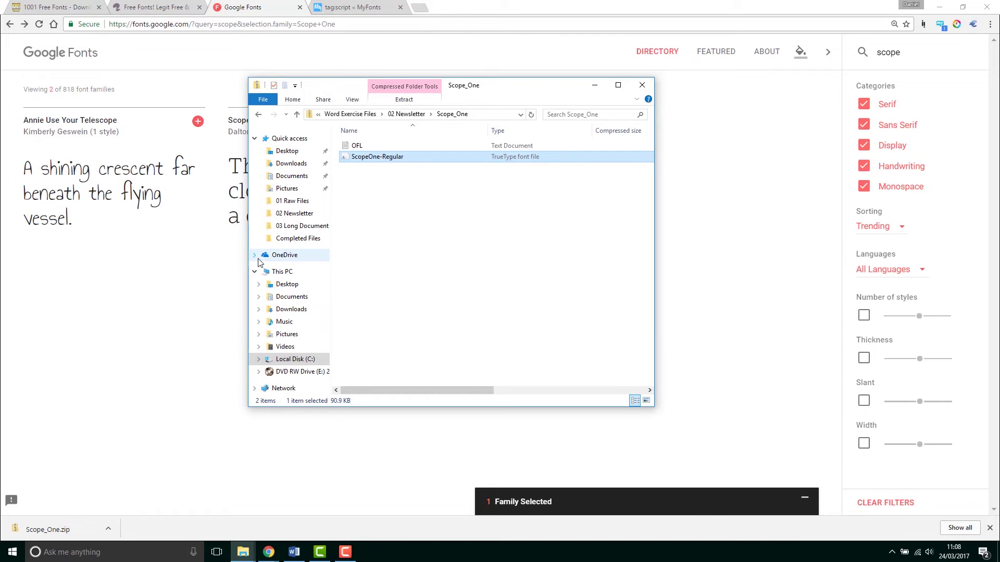
pyautogui.hotkey('alt', 'Tab')
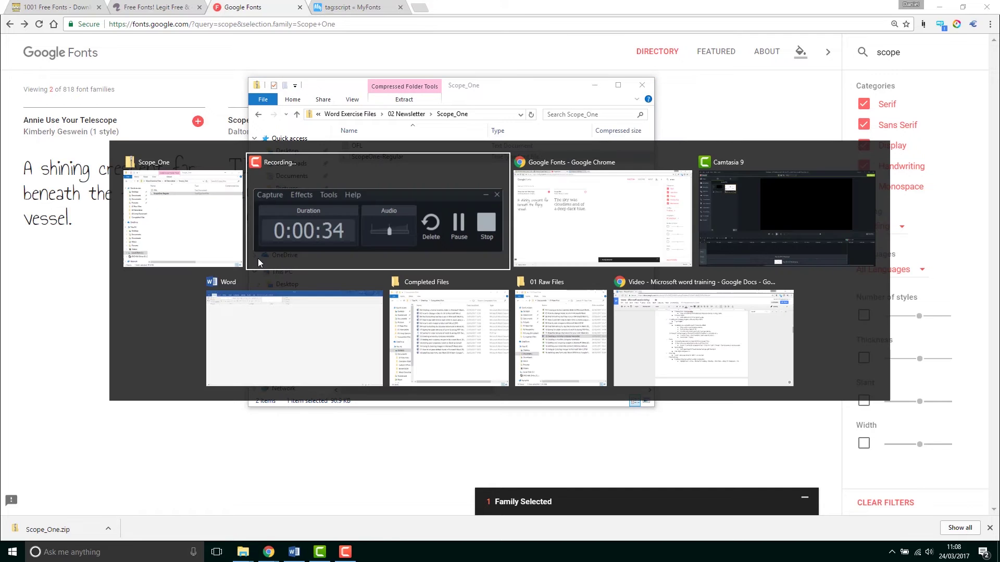
# Set the Bring Your Own Laptop heading in Word to Scope One at 26 pt
pyautogui.hotkey('alt', 'Tab')
pyautogui.hotkey('alt', 'Tab')
pyautogui.hotkey('alt', 'Tab')
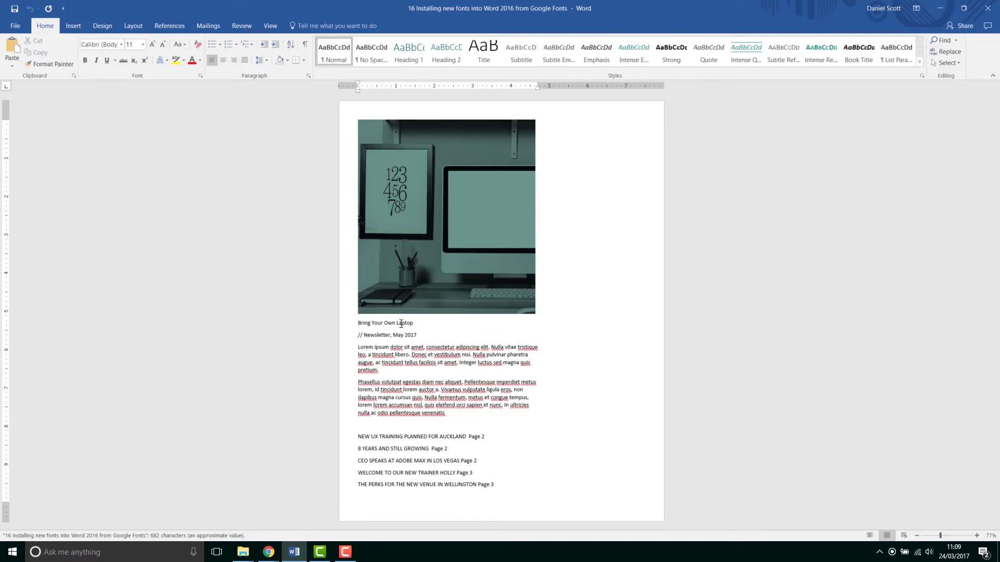
pyautogui.moveTo(418, 325); pyautogui.dragTo(358, 325)
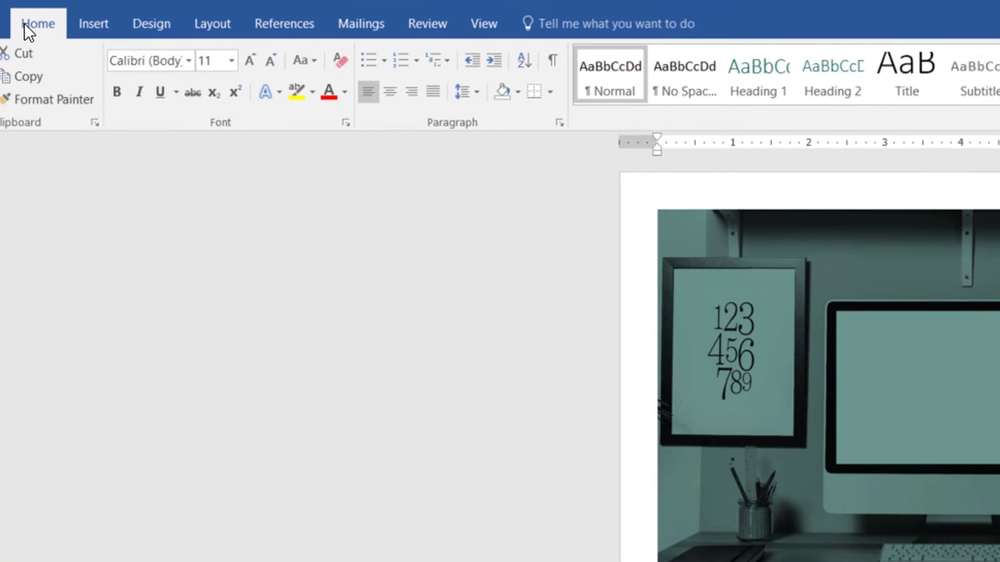
pyautogui.click(189, 60)
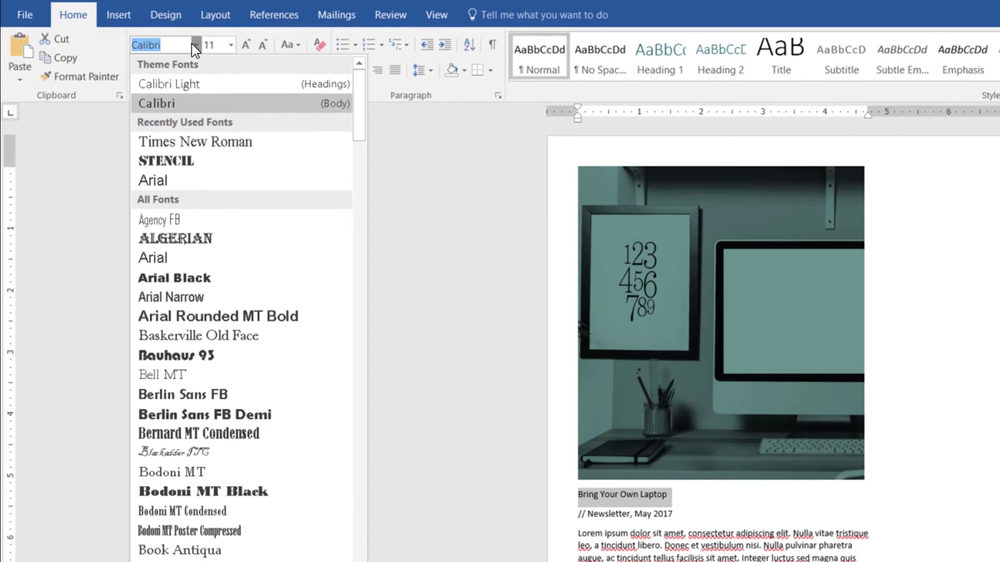
pyautogui.write('Scope One')
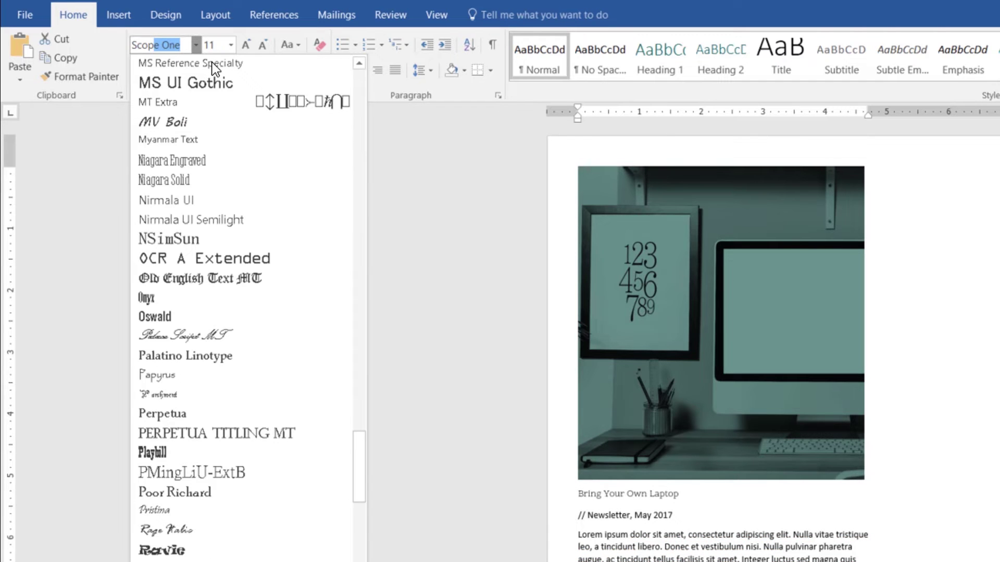
pyautogui.press('Return')
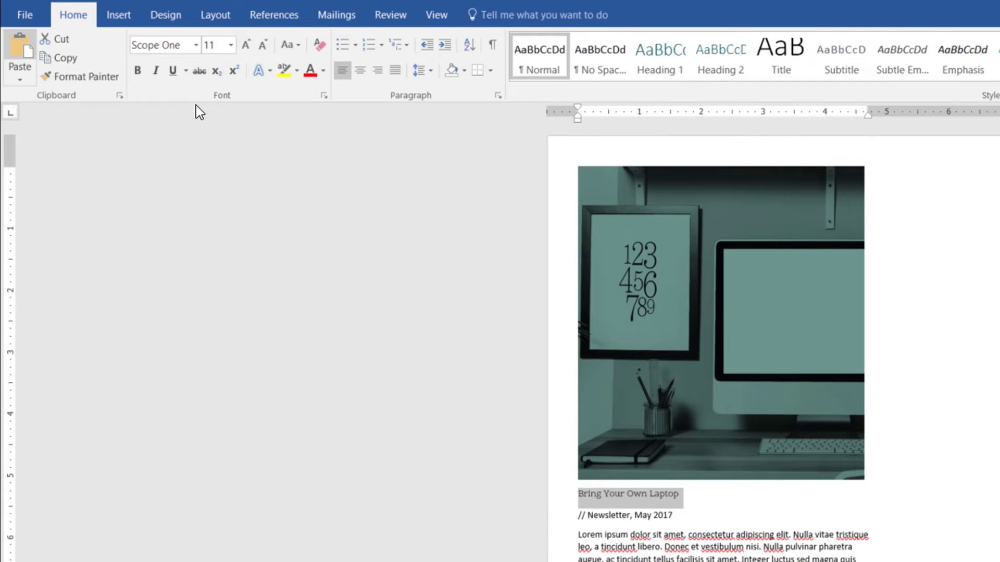
pyautogui.click(230, 45)
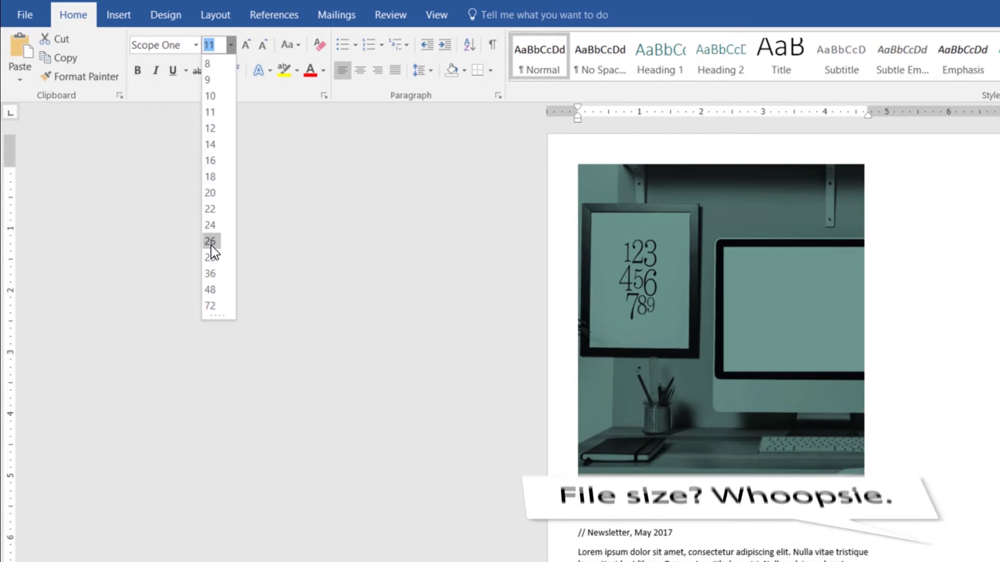
pyautogui.click(211, 244)
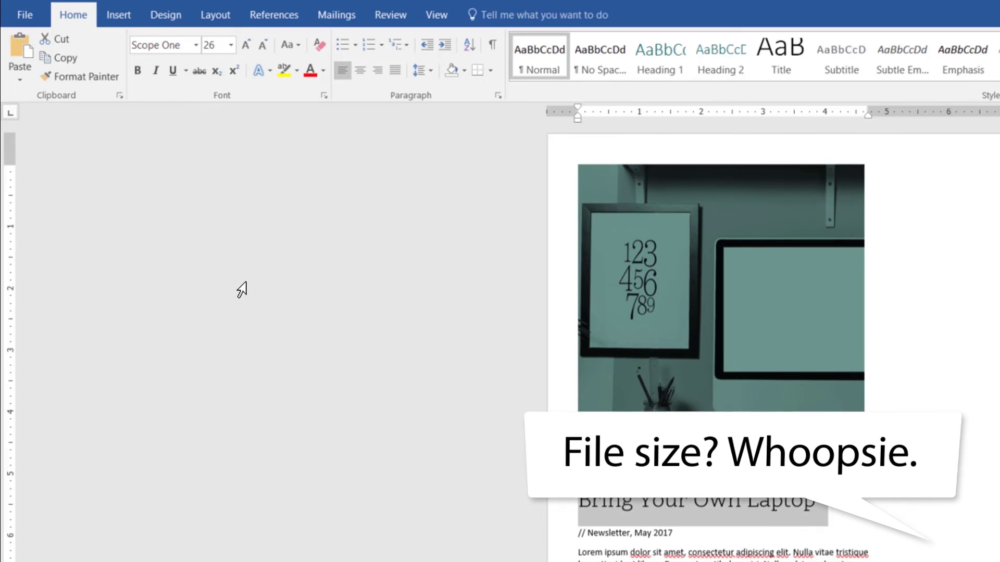
pyautogui.click(790, 506)
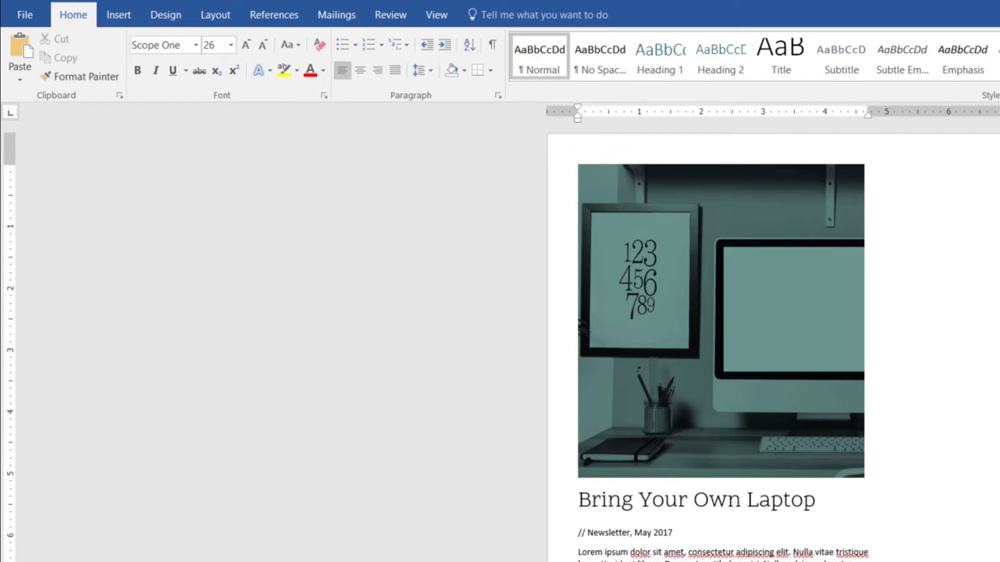
# Colour the Bring Your Own Laptop heading teal
pyautogui.moveTo(820, 495); pyautogui.dragTo(588, 511)
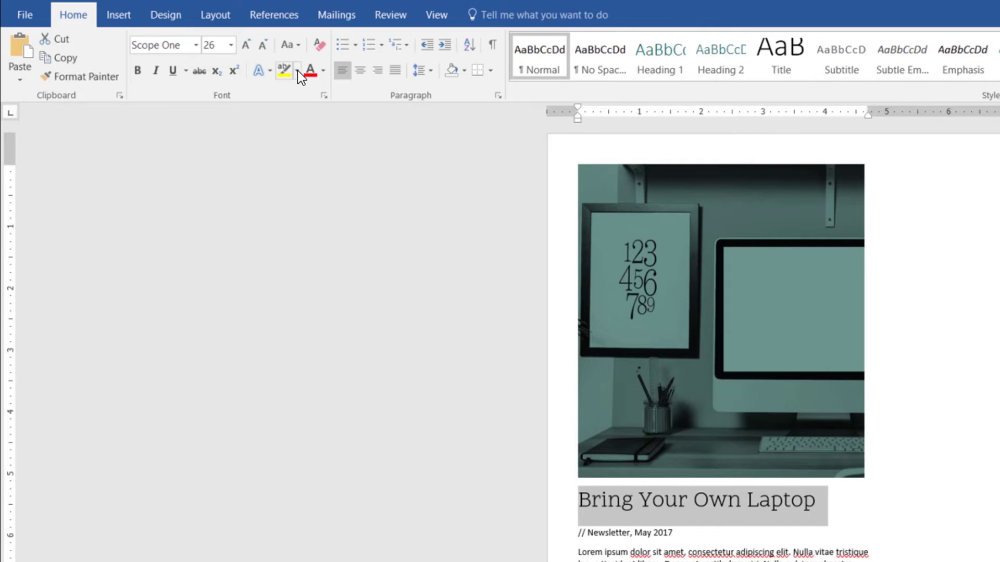
pyautogui.click(322, 70)
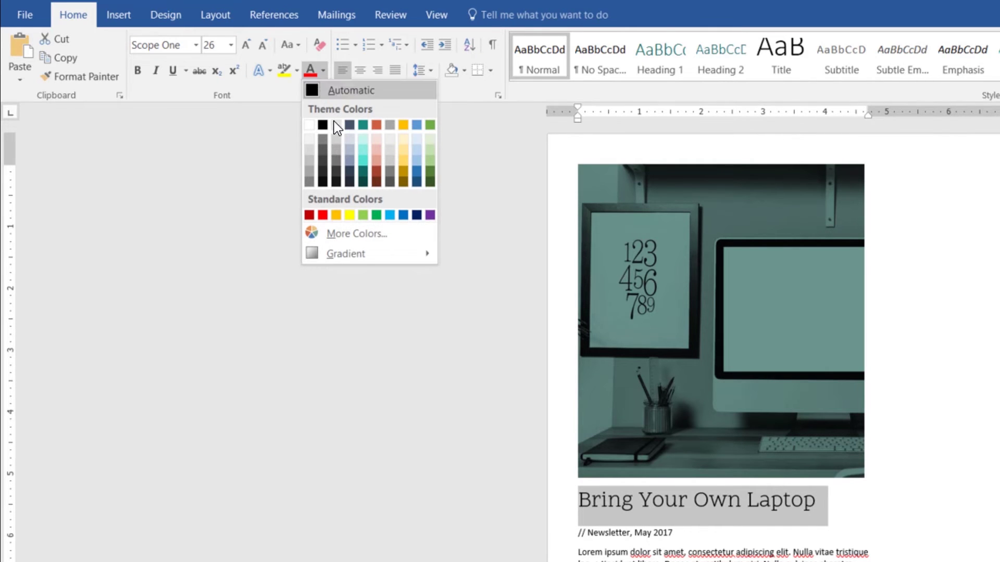
pyautogui.click(362, 125)
# Set the // Newsletter, May 2017 subheading to 14 pt, then fine-tune it larger with size shortcuts
pyautogui.moveTo(678, 530); pyautogui.dragTo(561, 529)
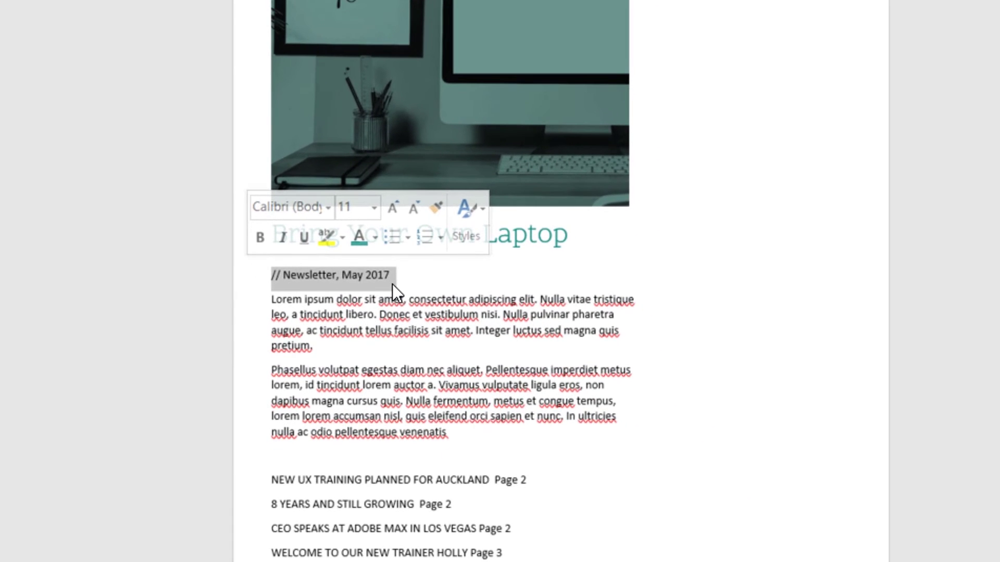
pyautogui.click(374, 207)
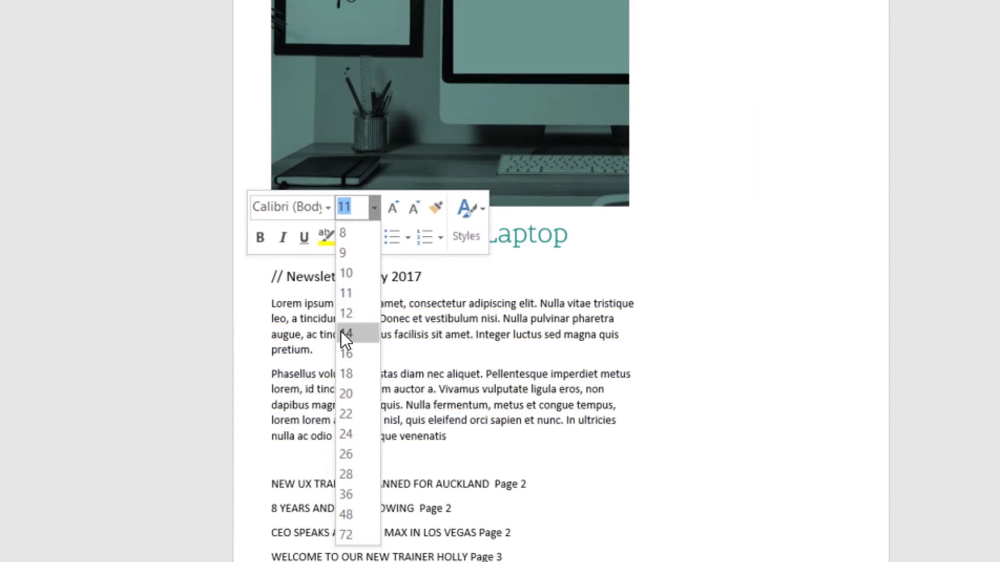
pyautogui.click(351, 342)
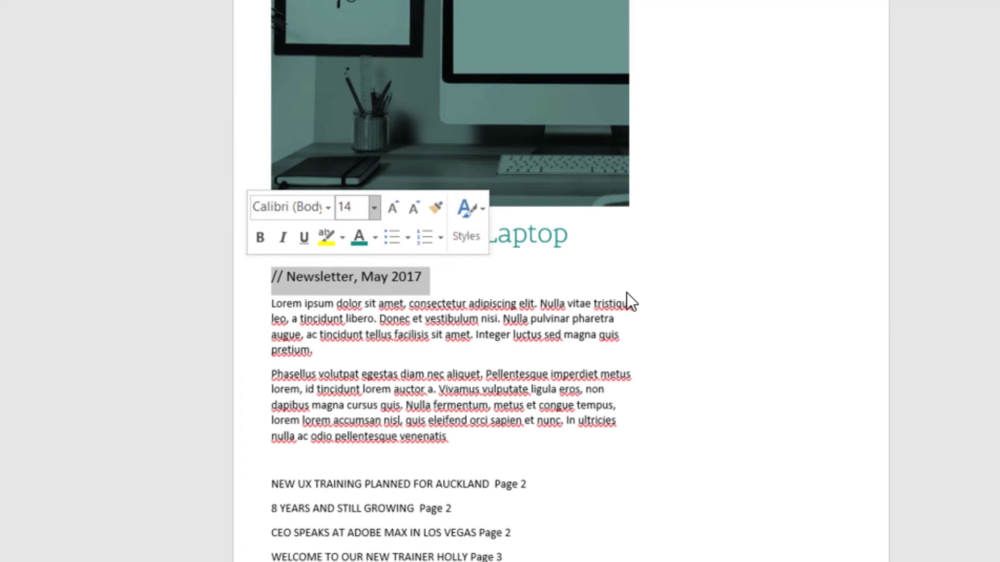
pyautogui.click(455, 286)
pyautogui.moveTo(455, 286); pyautogui.dragTo(271, 281)
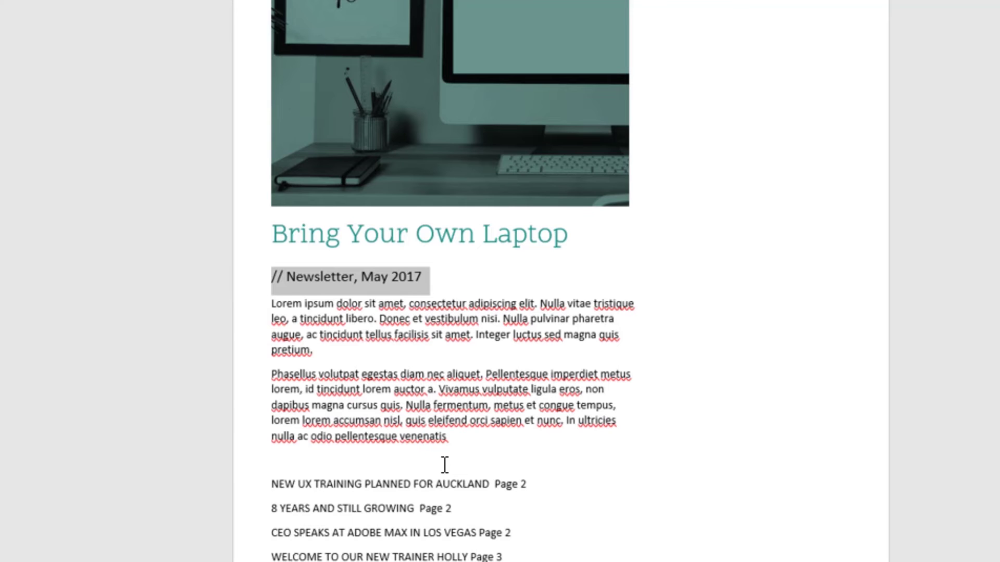
pyautogui.hotkey('ctrl', 'shift', '.')
pyautogui.hotkey('ctrl', 'shift', '.')
pyautogui.hotkey('ctrl', 'shift', '.')
pyautogui.hotkey('ctrl', 'shift', '.')
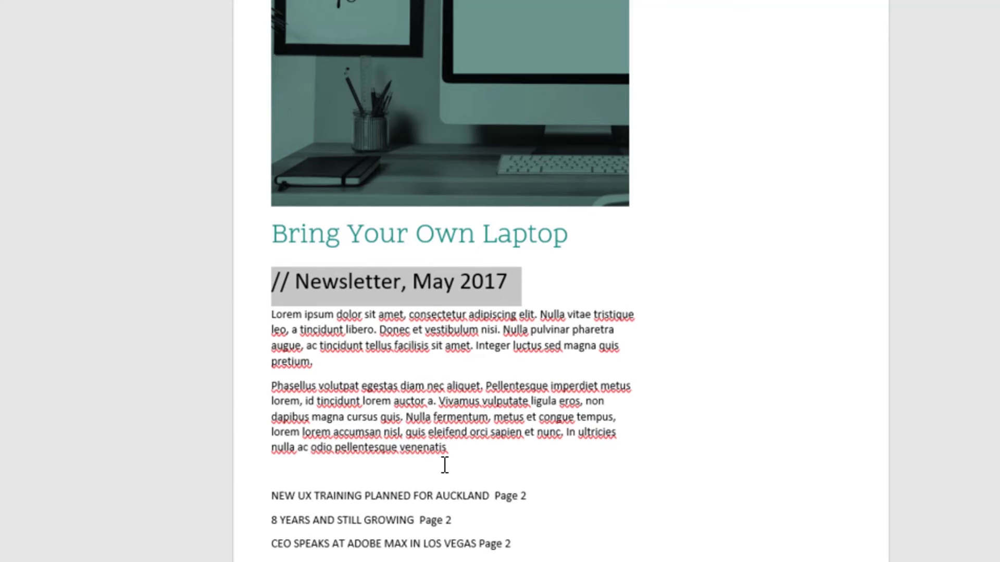
pyautogui.hotkey('ctrl', 'shift', ',')
pyautogui.hotkey('ctrl', 'shift', ',')
pyautogui.hotkey('ctrl', 'shift', ',')
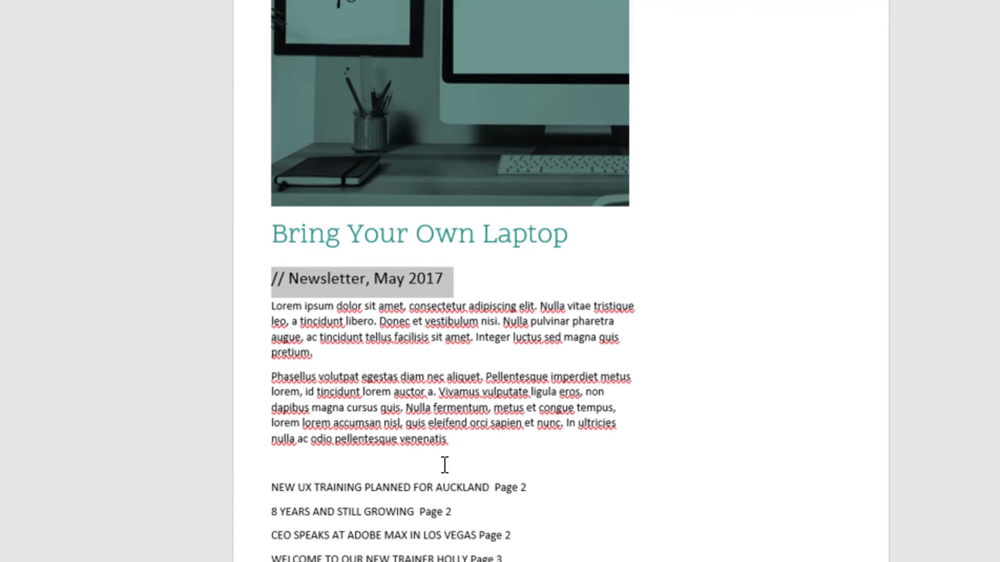
pyautogui.hotkey('ctrl', 'shift', '.')
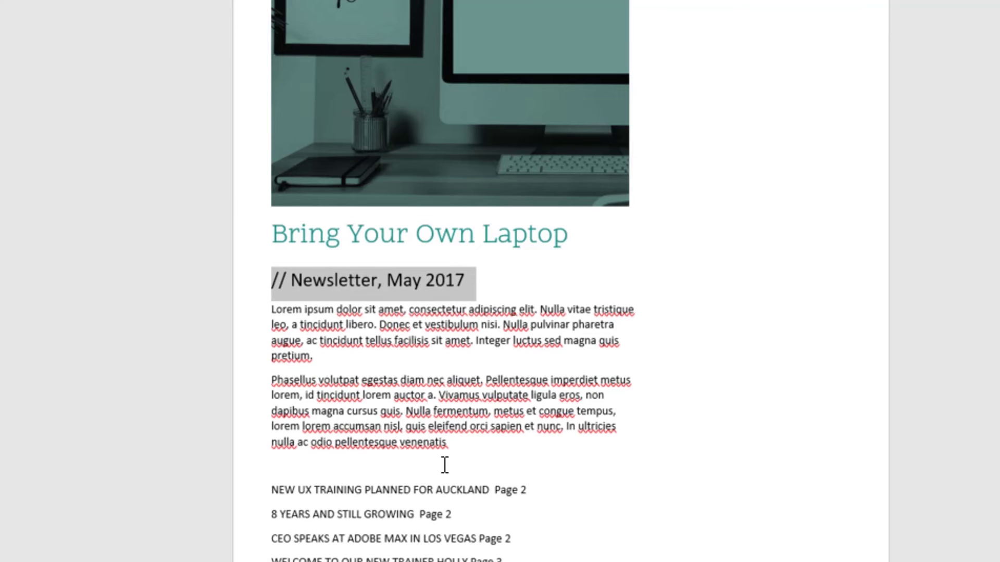
# Set the subheading and both body paragraphs in Arial
pyautogui.click(508, 518)
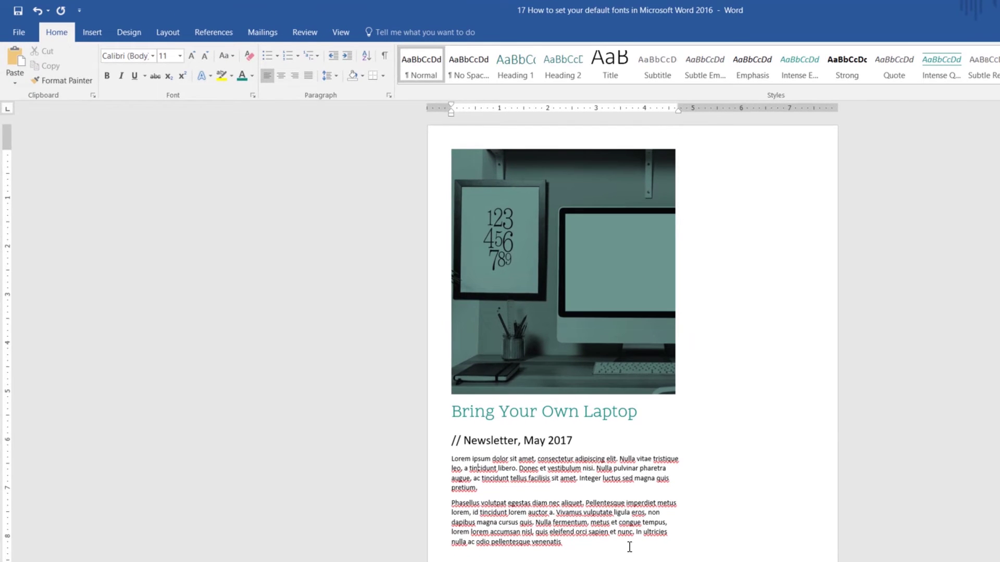
pyautogui.moveTo(599, 550); pyautogui.dragTo(435, 442)
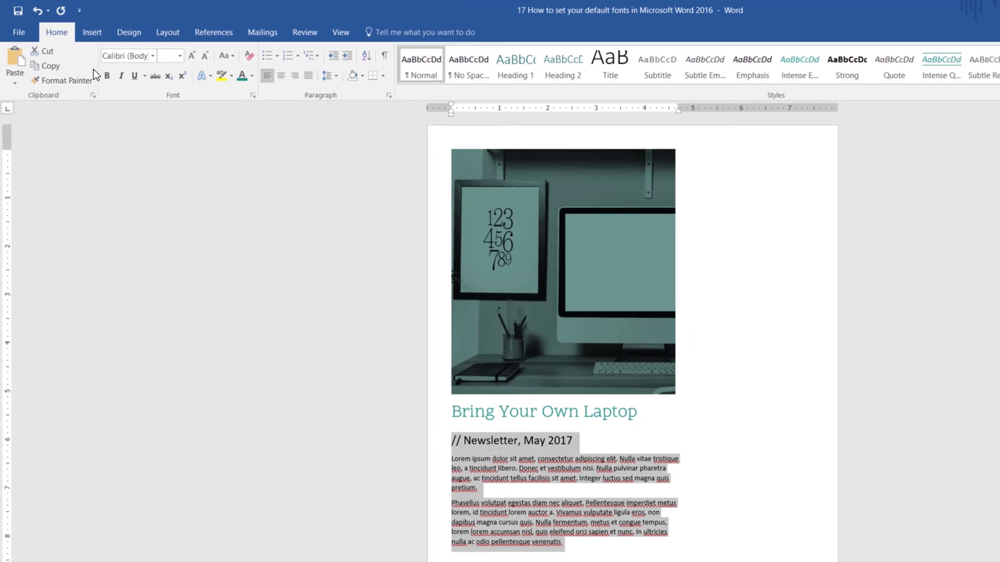
pyautogui.click(152, 55)
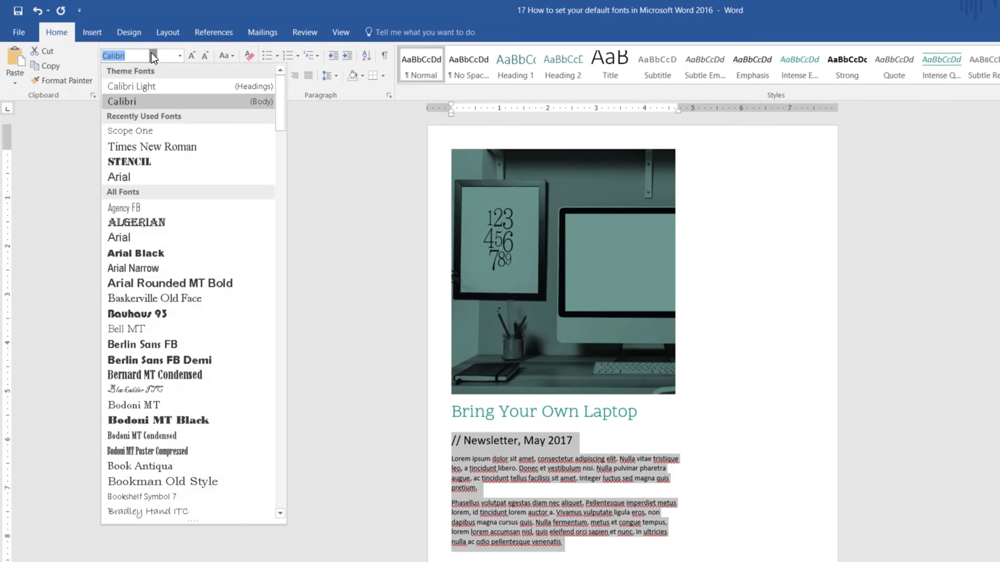
pyautogui.write('Arial')
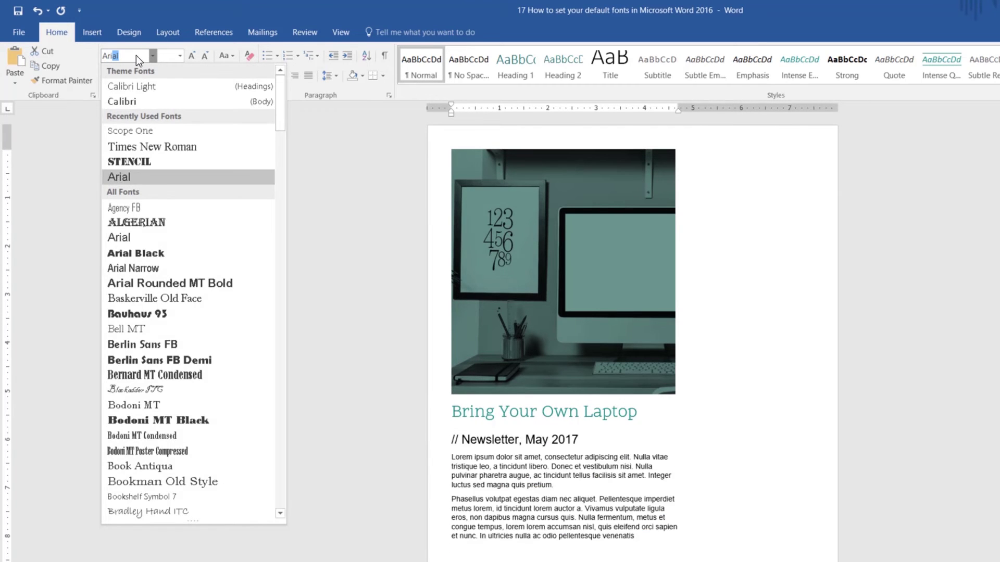
pyautogui.press('Return')
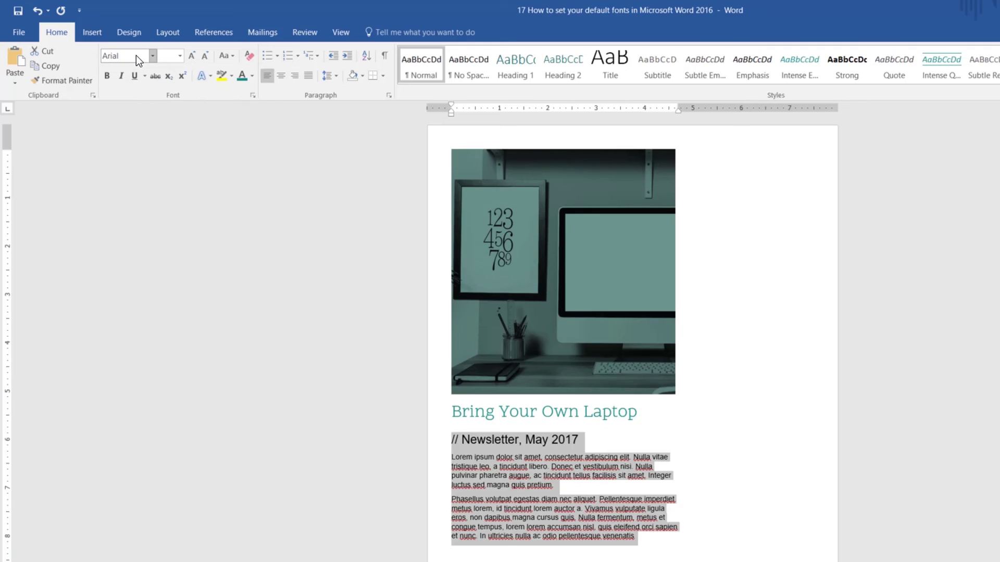
# Make the // Newsletter, May 2017 subheading bold
pyautogui.click(535, 486)
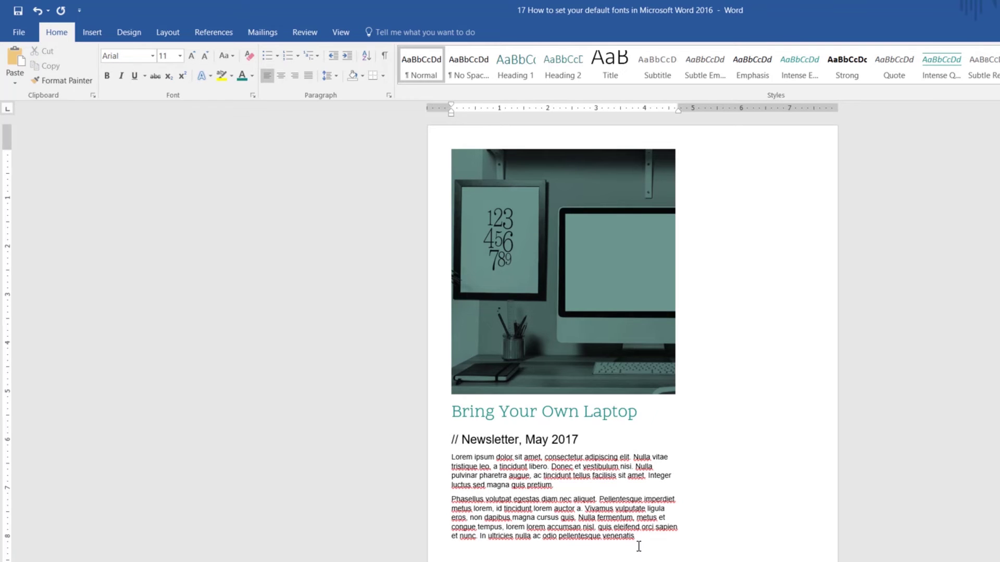
pyautogui.moveTo(452, 440); pyautogui.dragTo(584, 441)
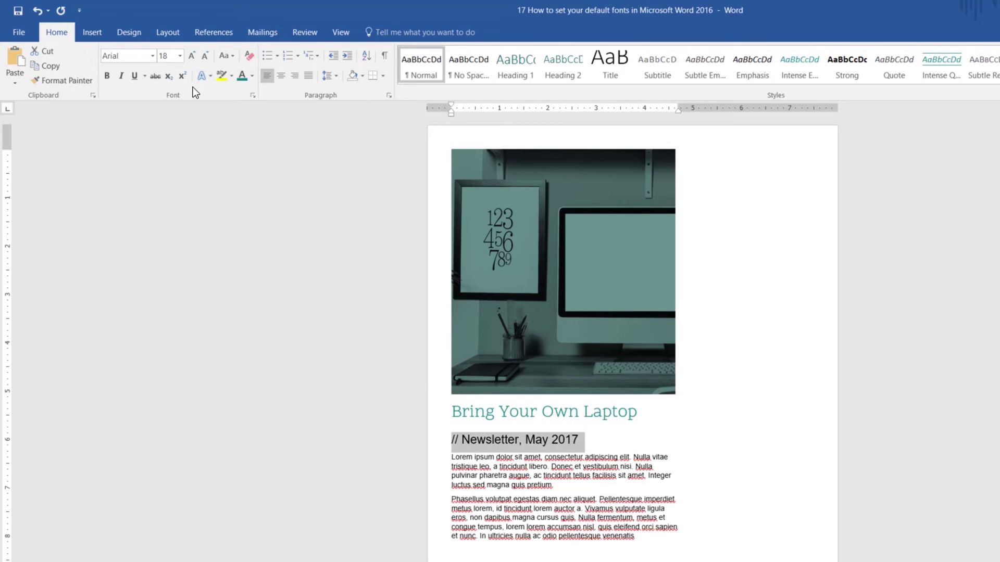
pyautogui.hotkey('ctrl', 'b')
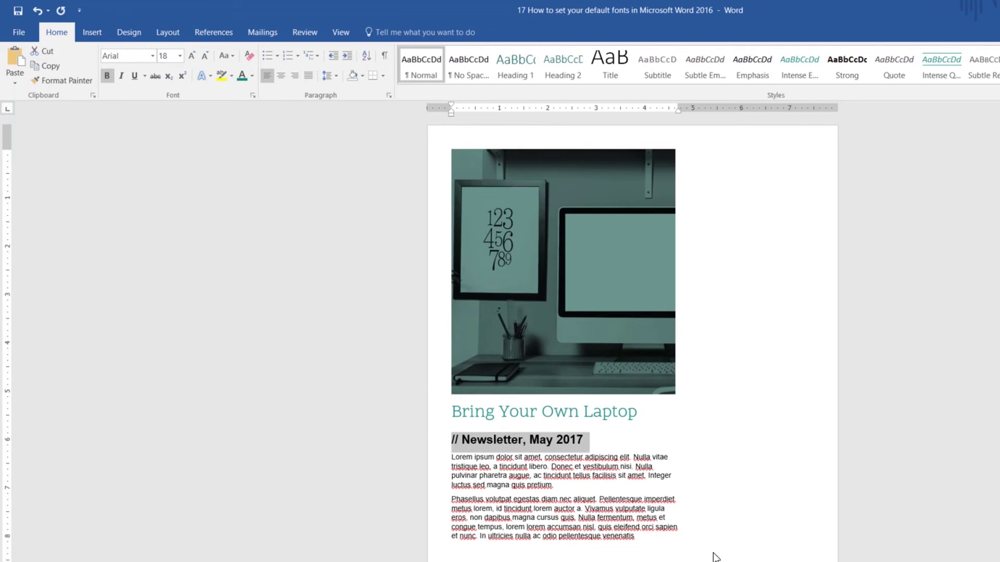
pyautogui.click(716, 557)
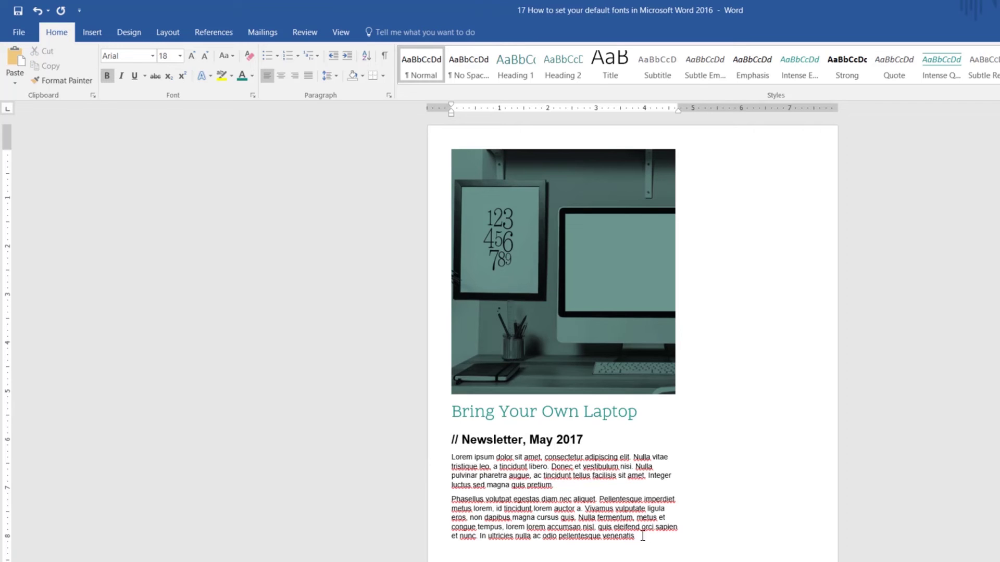
# Select both Lorem ipsum body paragraphs and set their font size to 10 pt
pyautogui.moveTo(645, 537); pyautogui.dragTo(451, 456)
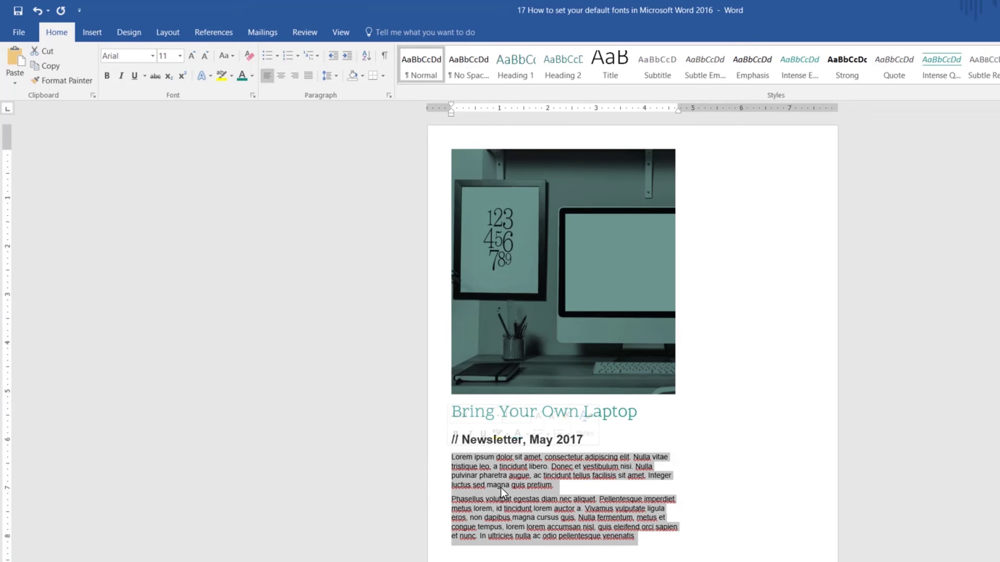
pyautogui.click(179, 55)
pyautogui.click(164, 97)
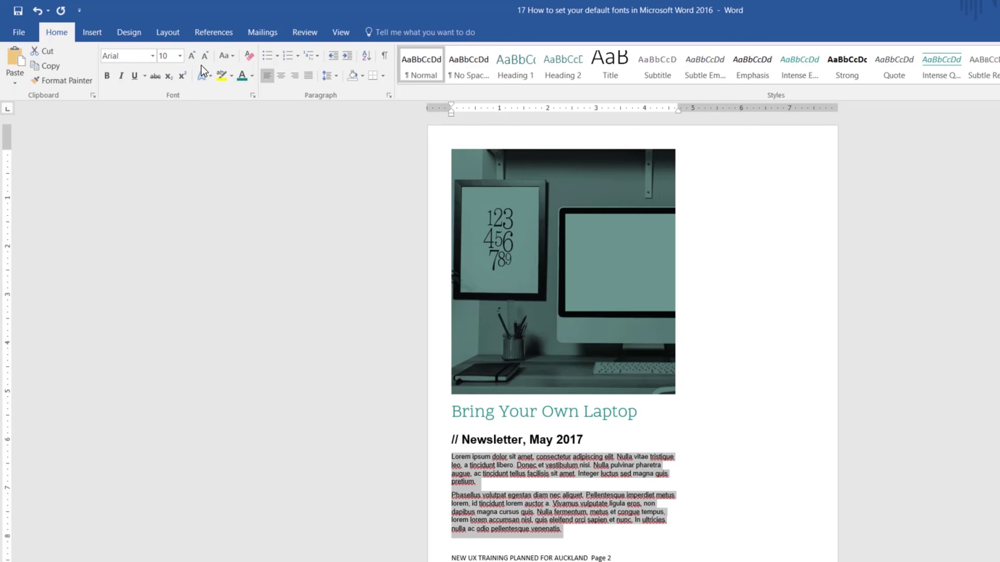
pyautogui.click(180, 55)
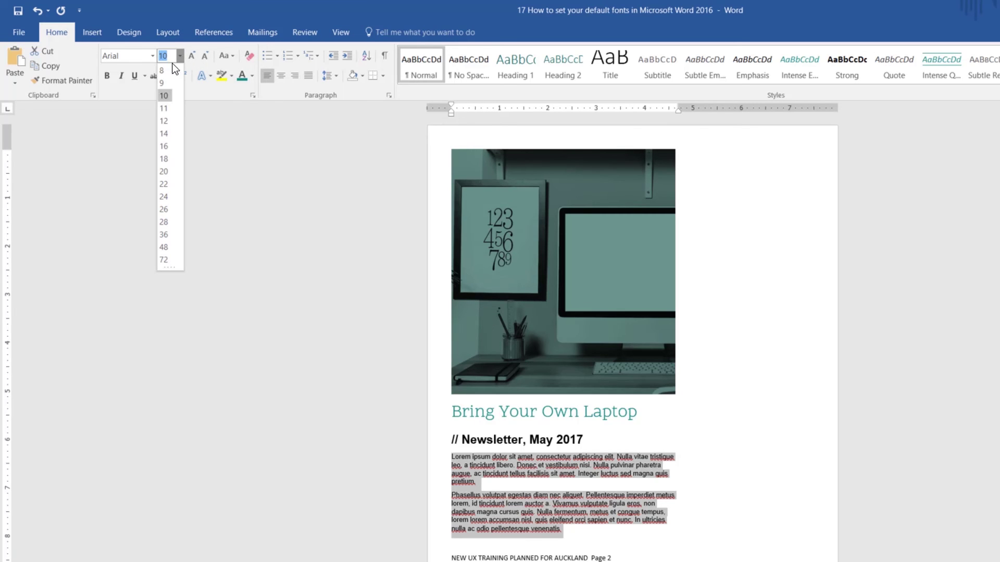
pyautogui.click(166, 99)
pyautogui.click(495, 485)
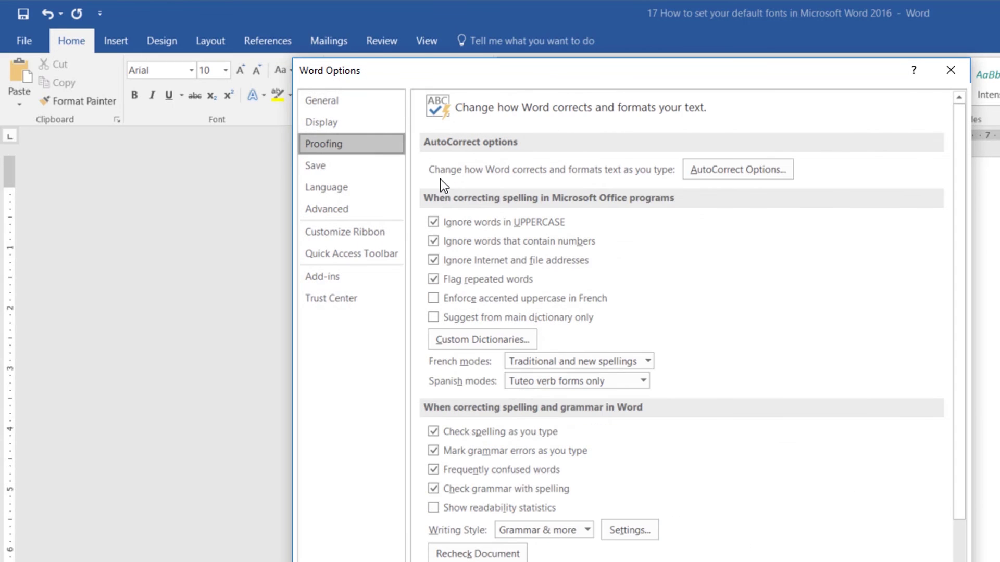
# Turn off 'Check spelling as you type' in the Proofing options and confirm
pyautogui.click(468, 435)
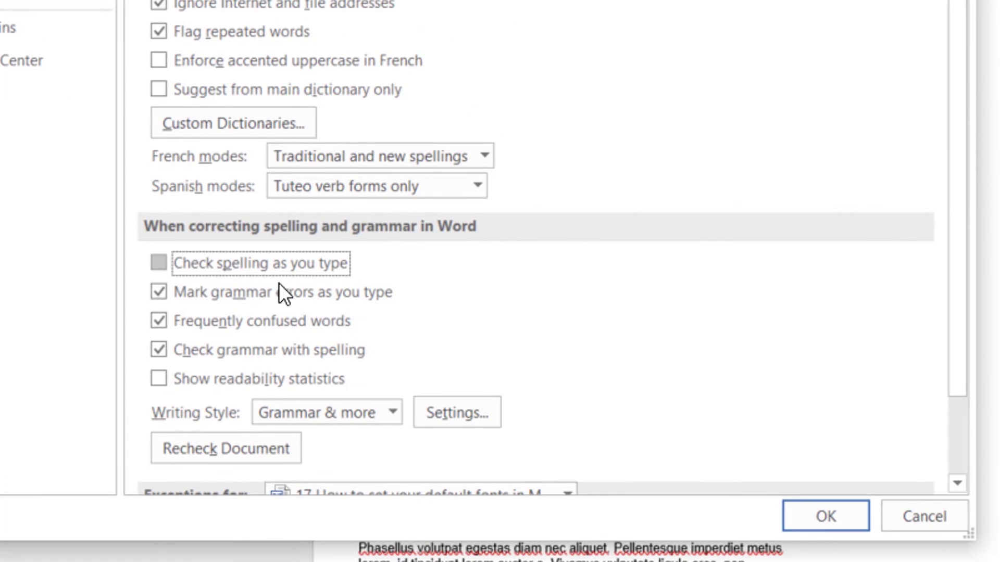
pyautogui.click(844, 518)
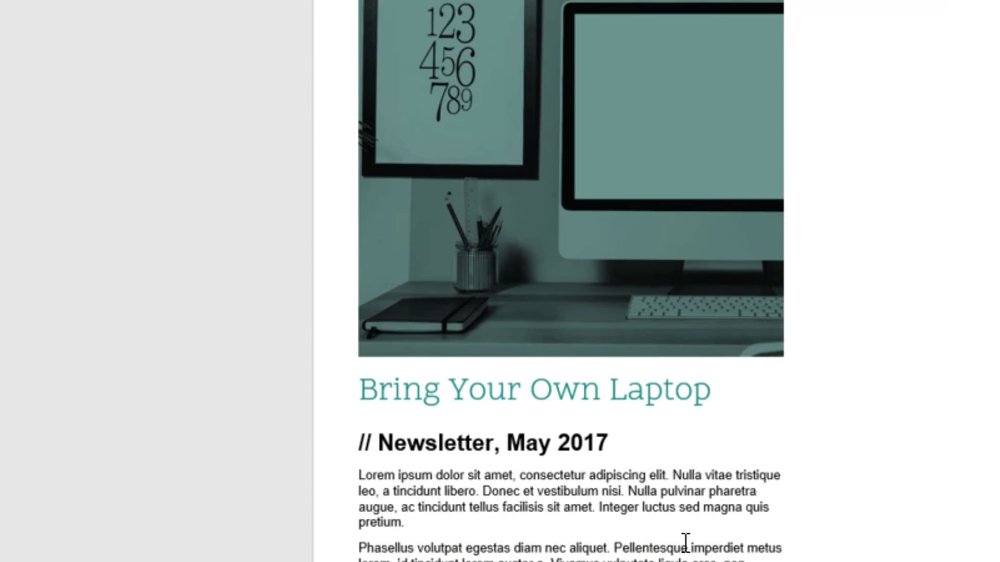